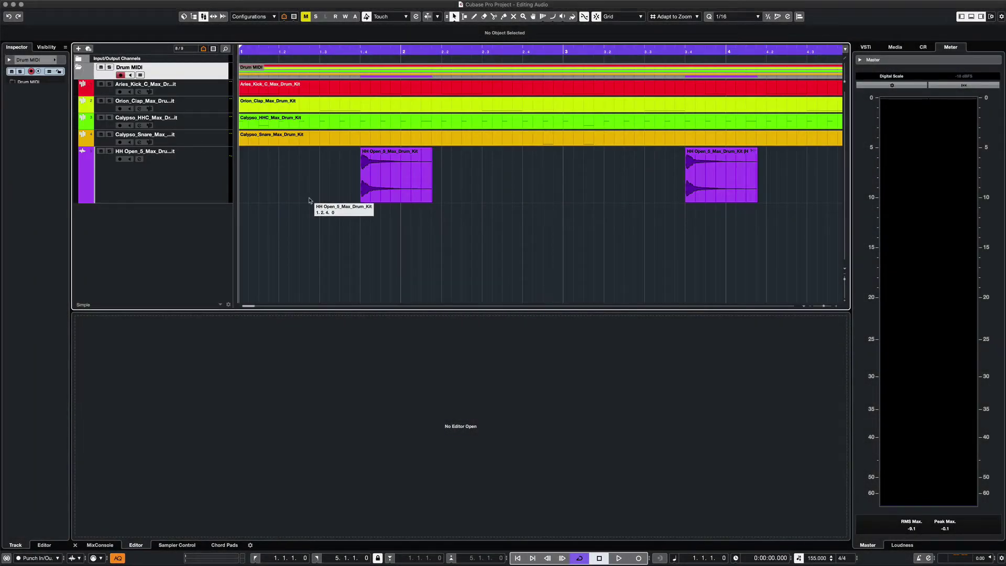
# Step: Audition the drum loop, then make the HH Open track taller
pyautogui.press('space')
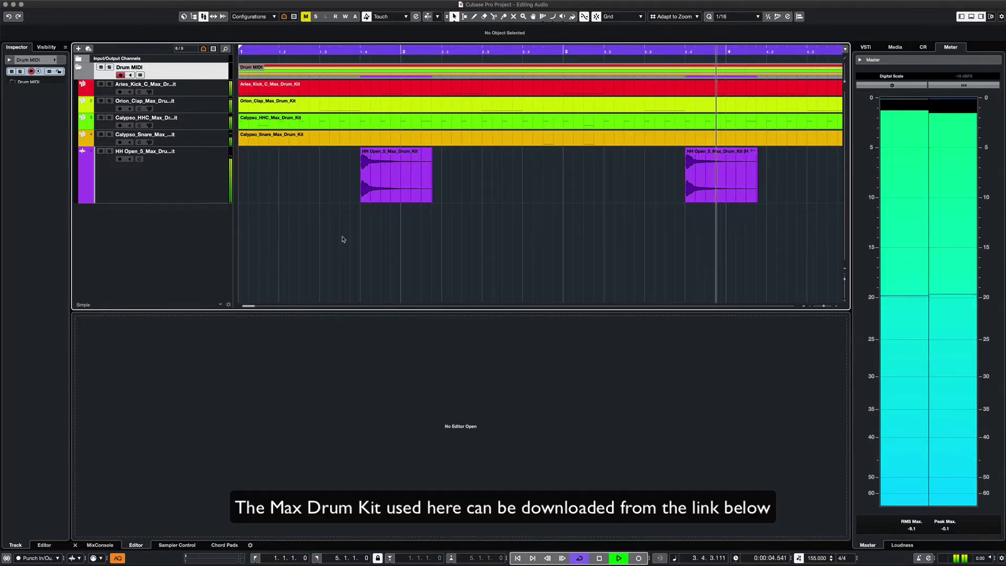
pyautogui.press('space')
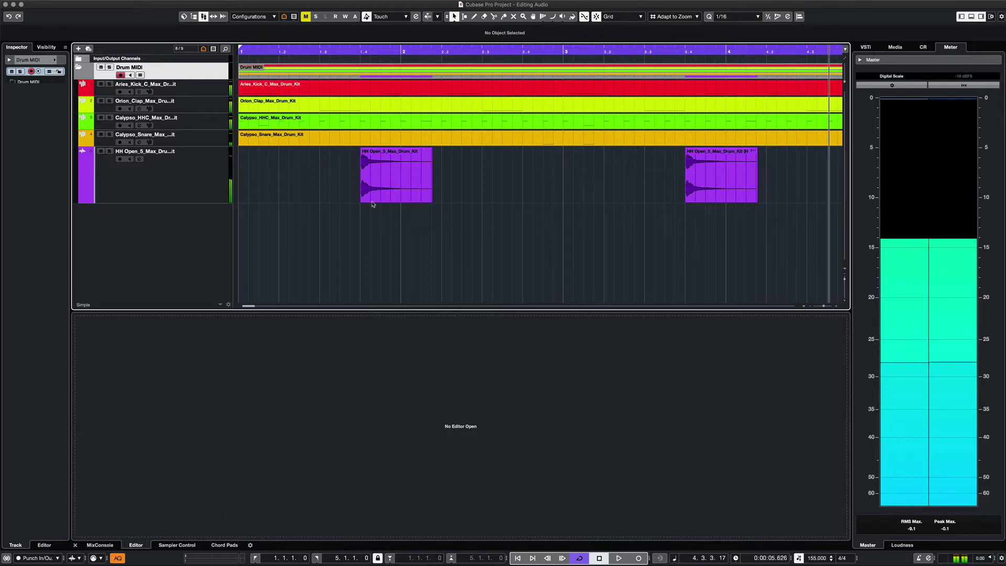
pyautogui.click(213, 181)
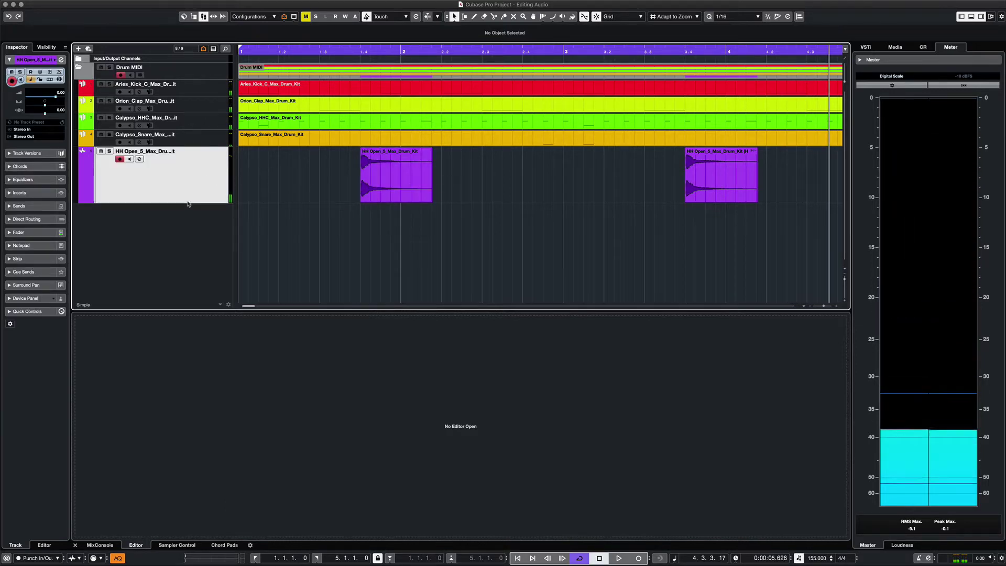
pyautogui.moveTo(186, 203); pyautogui.dragTo(178, 260)
# Step: Give the first hi-hat clip a fade-out, zero fade-in, and volume of -6.18 dB
pyautogui.scroll(6, 361, 226)
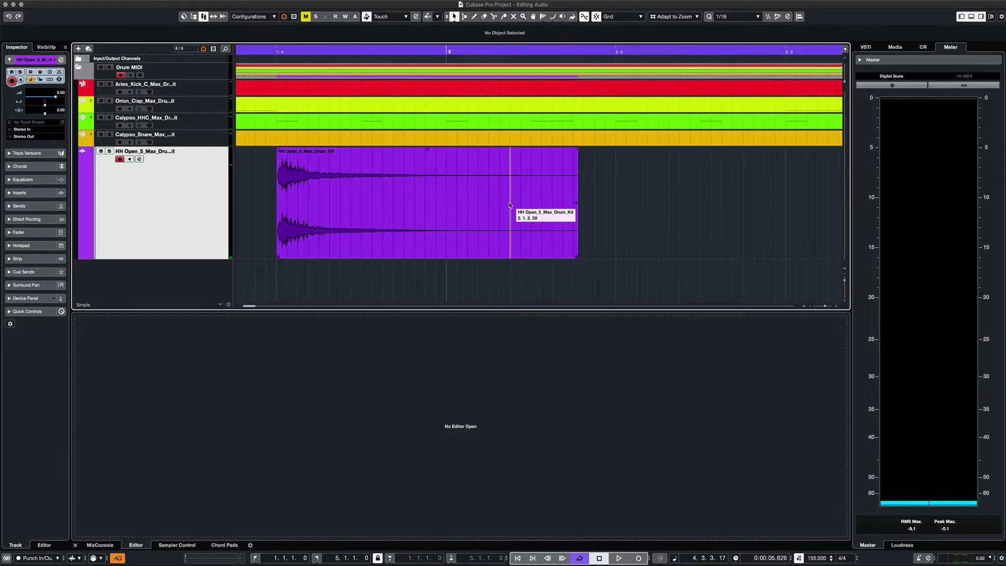
pyautogui.hscroll(-2, 501, 205)
pyautogui.moveTo(608, 150); pyautogui.dragTo(509, 173)
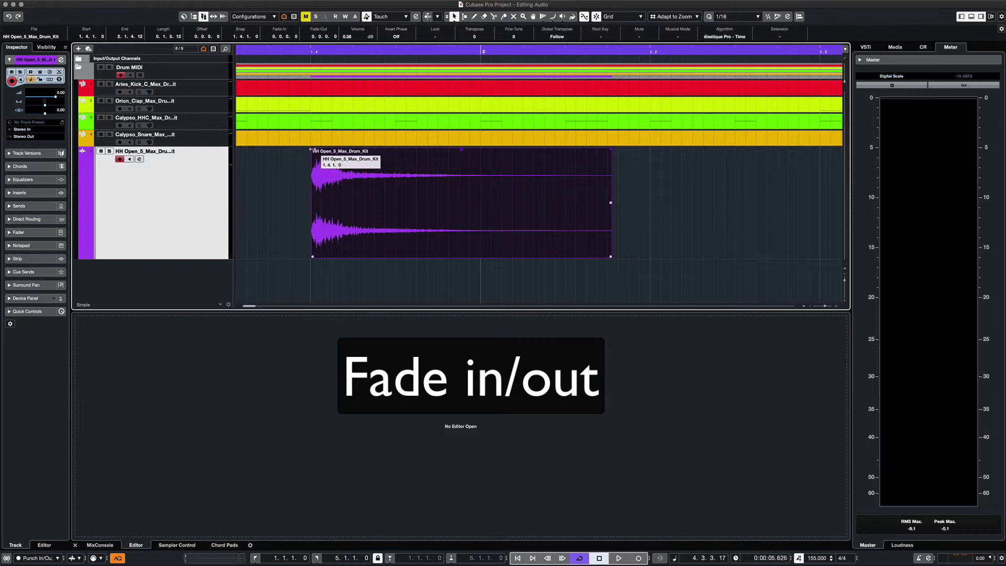
pyautogui.moveTo(413, 164); pyautogui.dragTo(310, 156)
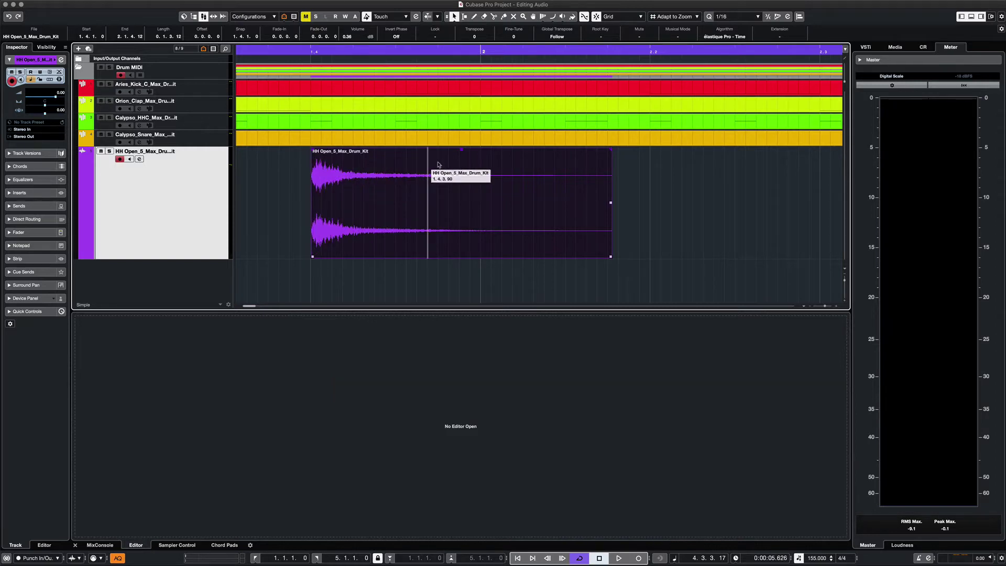
pyautogui.moveTo(461, 151); pyautogui.dragTo(454, 82)
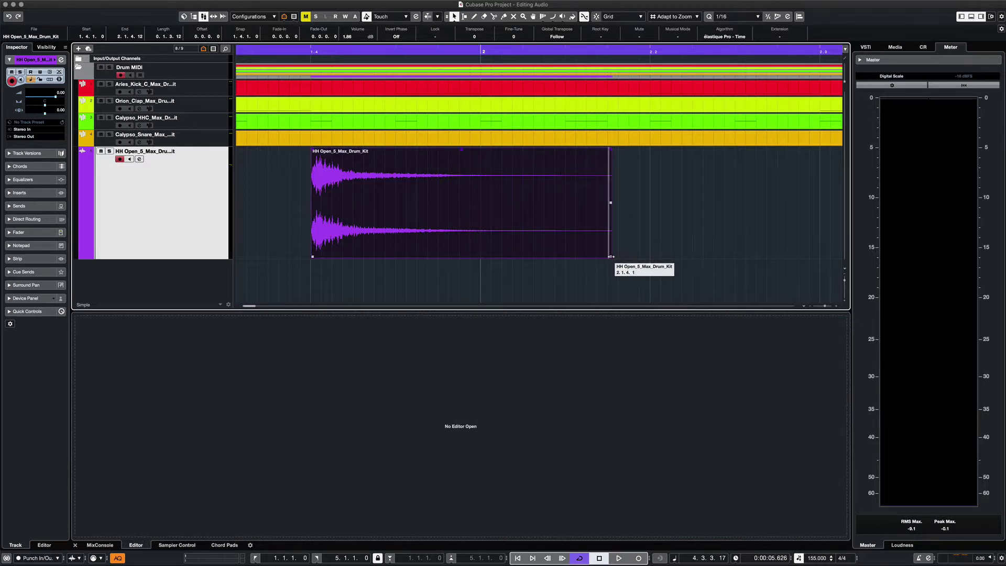
# Step: Shorten the hi-hat clip so it ends just after bar 2, then zoom out
pyautogui.moveTo(610, 258); pyautogui.dragTo(654, 250)
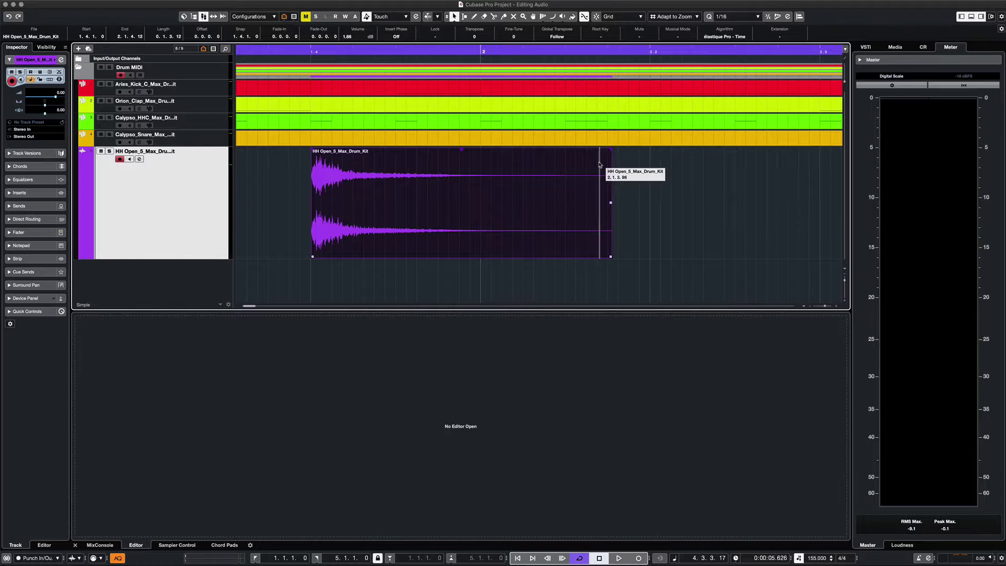
pyautogui.click(638, 187)
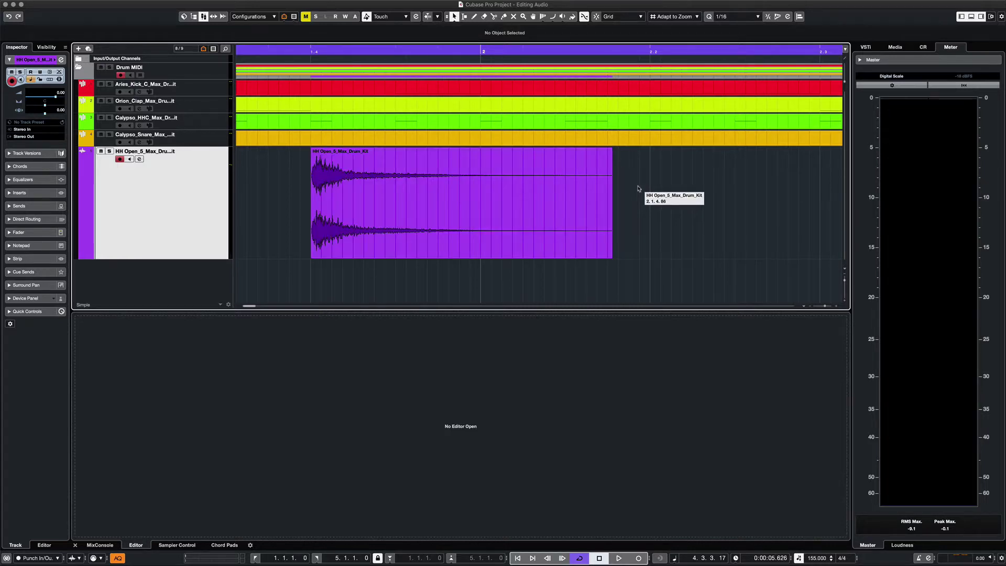
pyautogui.press('g')
pyautogui.press('g')
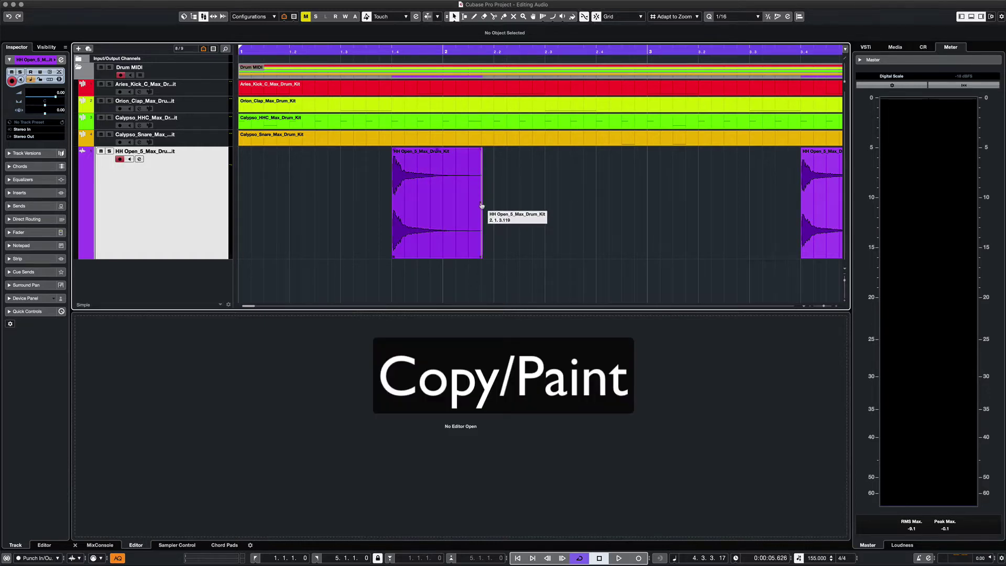
# Step: Paint repeated hi-hat copies across bars 2 to 3, then undo them
pyautogui.moveTo(482, 206); pyautogui.dragTo(713, 216)
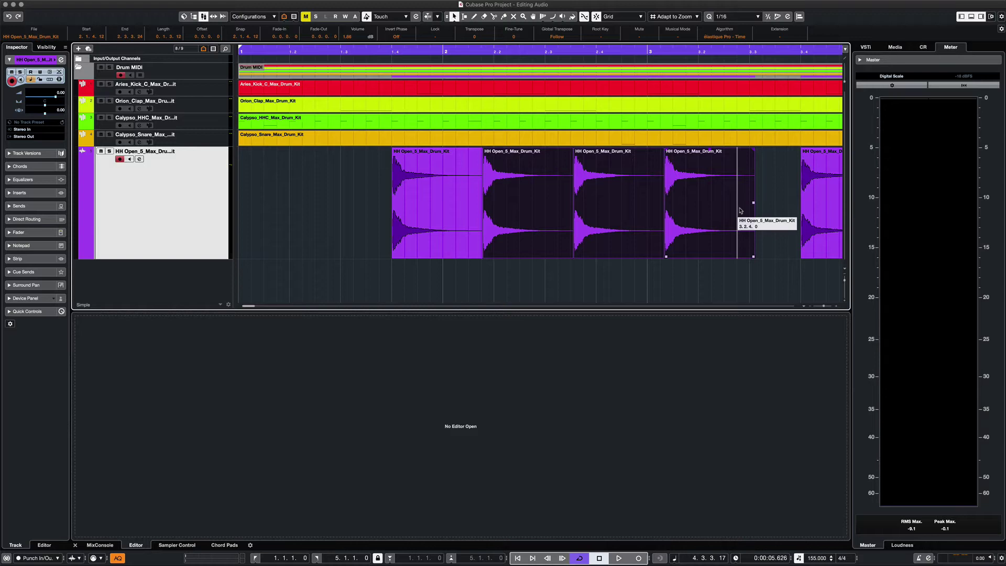
pyautogui.moveTo(772, 201); pyautogui.dragTo(770, 201)
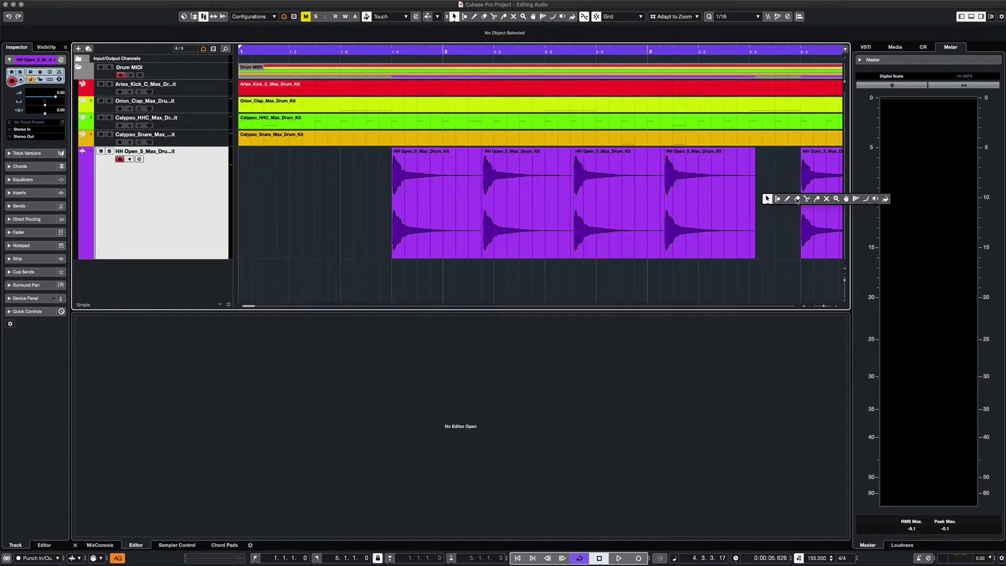
pyautogui.press('super+z')
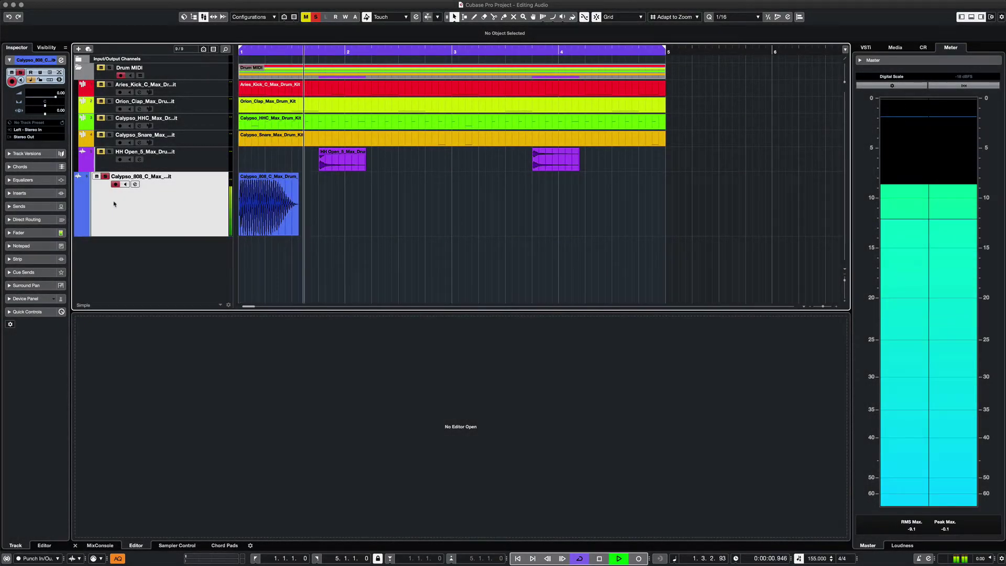
# Step: Repeat the Calypso_808 clip into five copies
pyautogui.click(298, 206)
pyautogui.moveTo(297, 206); pyautogui.dragTo(664, 210)
pyautogui.click(458, 263)
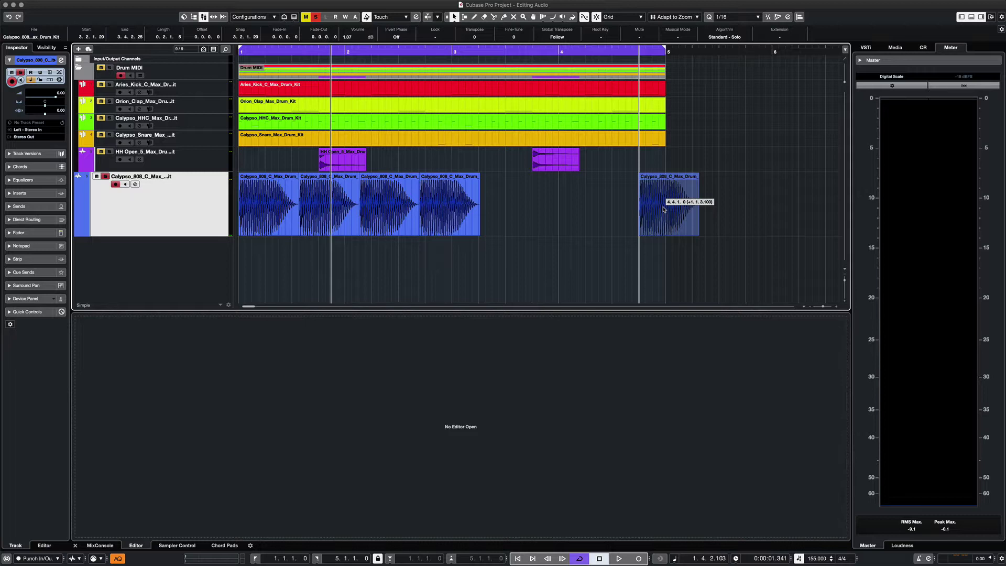
# Step: Shift the 808 copies into a new rhythm (third at bar 3, second at 1.4.3) and play it
pyautogui.moveTo(461, 219); pyautogui.dragTo(570, 214)
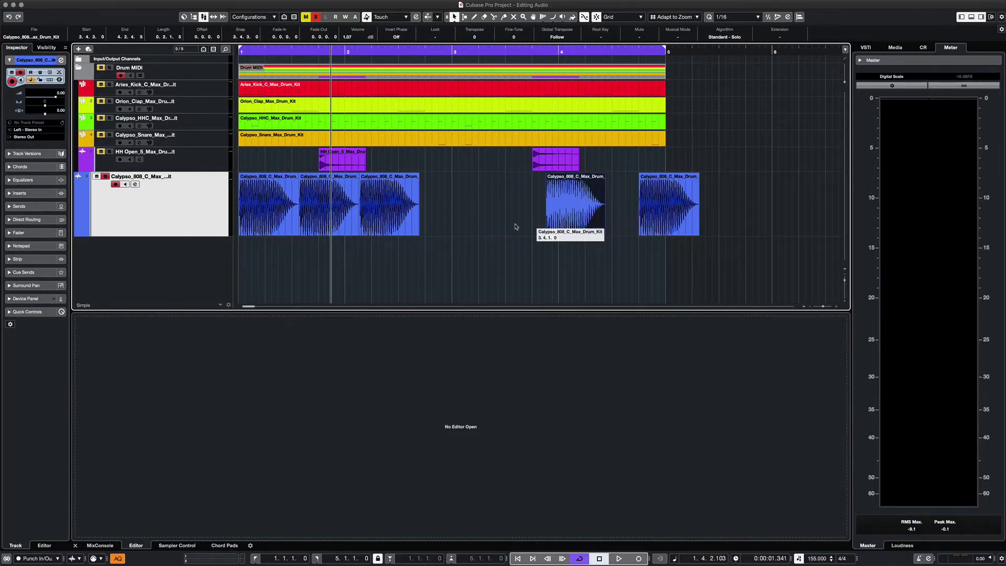
pyautogui.moveTo(380, 201); pyautogui.dragTo(472, 202)
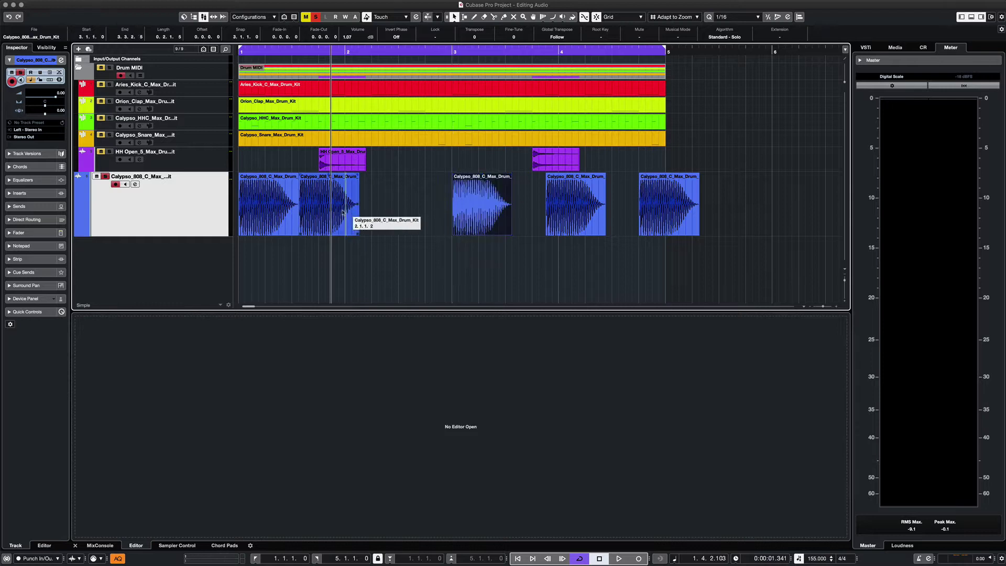
pyautogui.click(332, 210)
pyautogui.moveTo(332, 210); pyautogui.dragTo(365, 210)
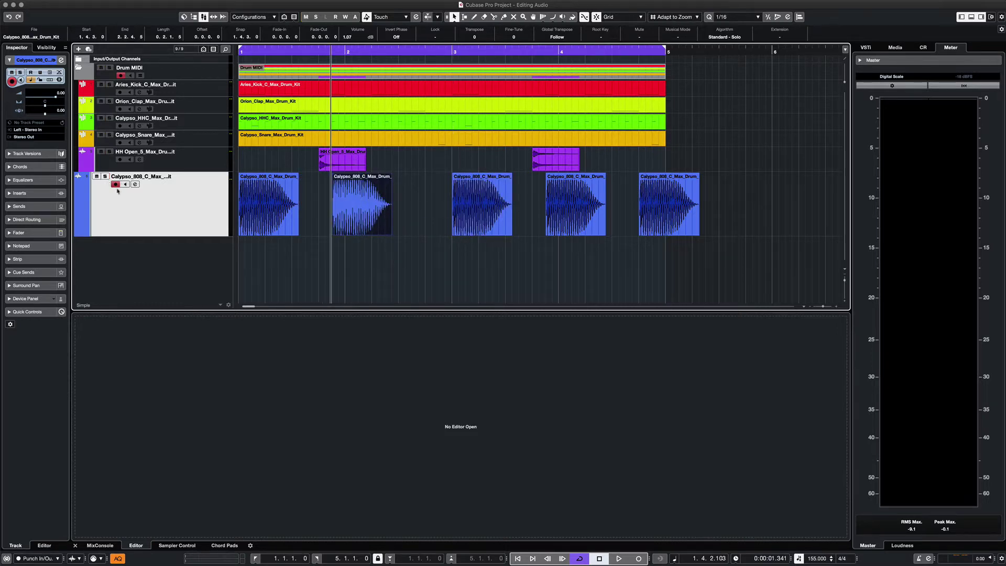
pyautogui.press('space')
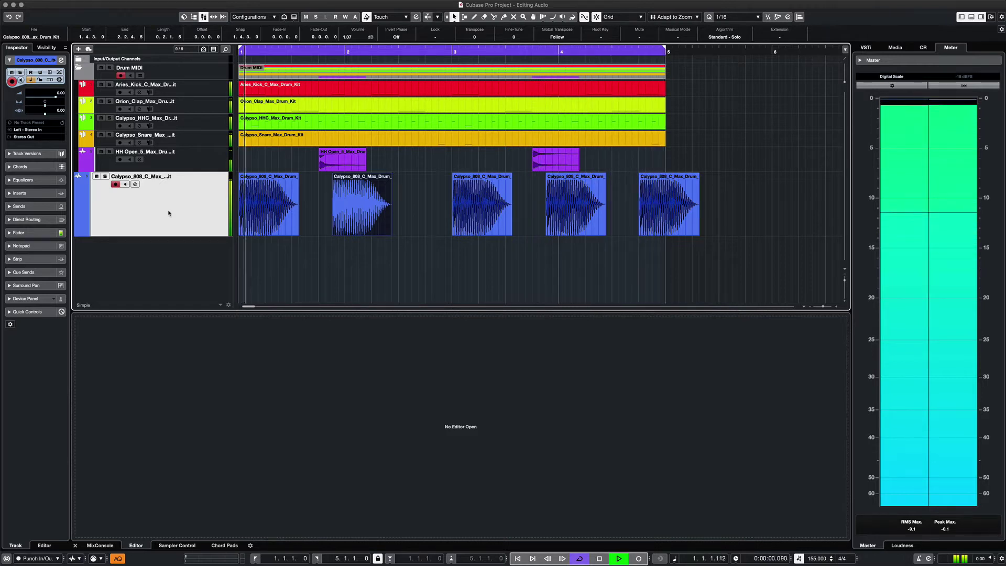
# Step: In the Sample Editor, move the fourth 808 clip's note from C0 to E0 and play the pattern
pyautogui.press('space')
pyautogui.click(517, 208)
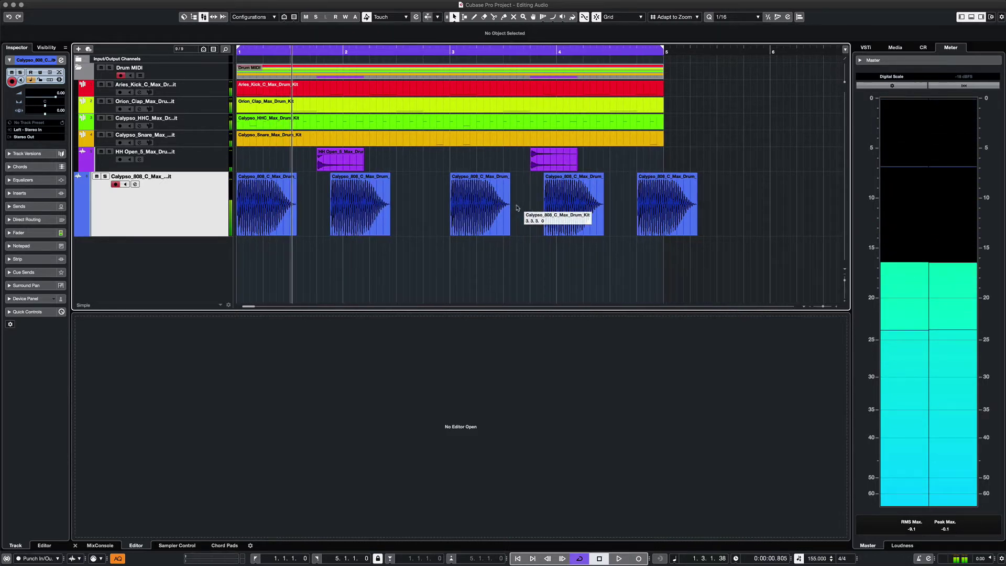
pyautogui.click(574, 205)
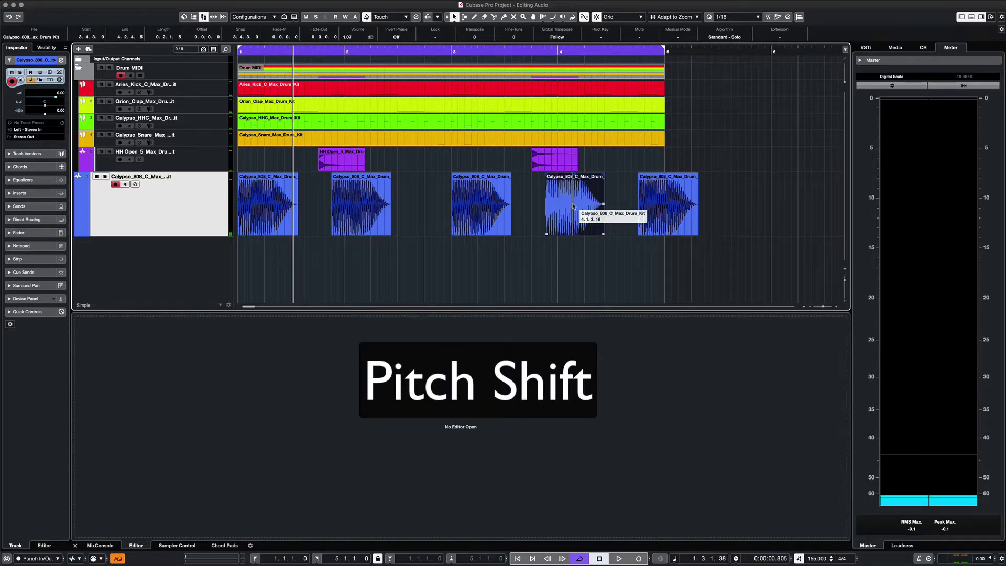
pyautogui.doubleClick(574, 206)
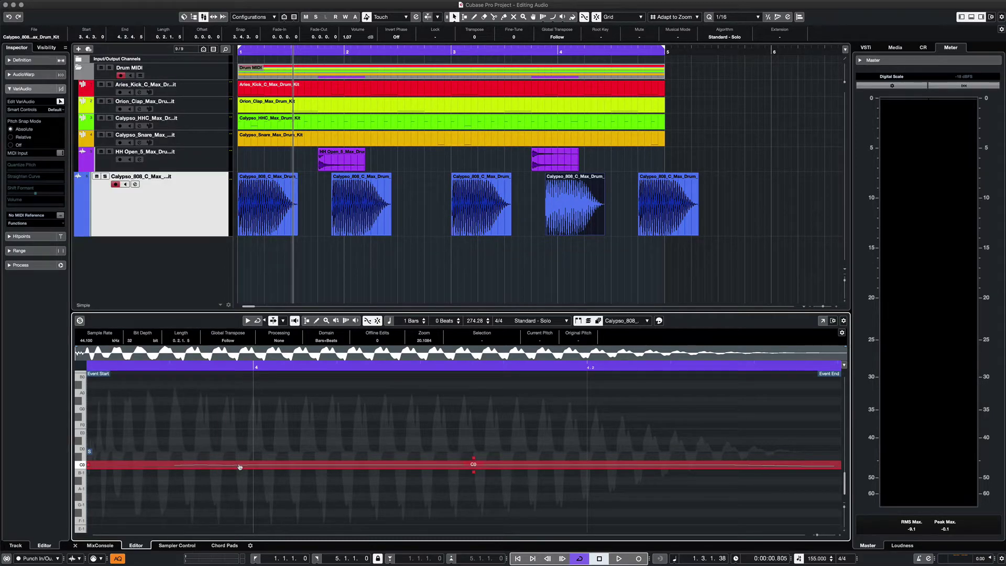
pyautogui.moveTo(239, 467); pyautogui.dragTo(243, 443)
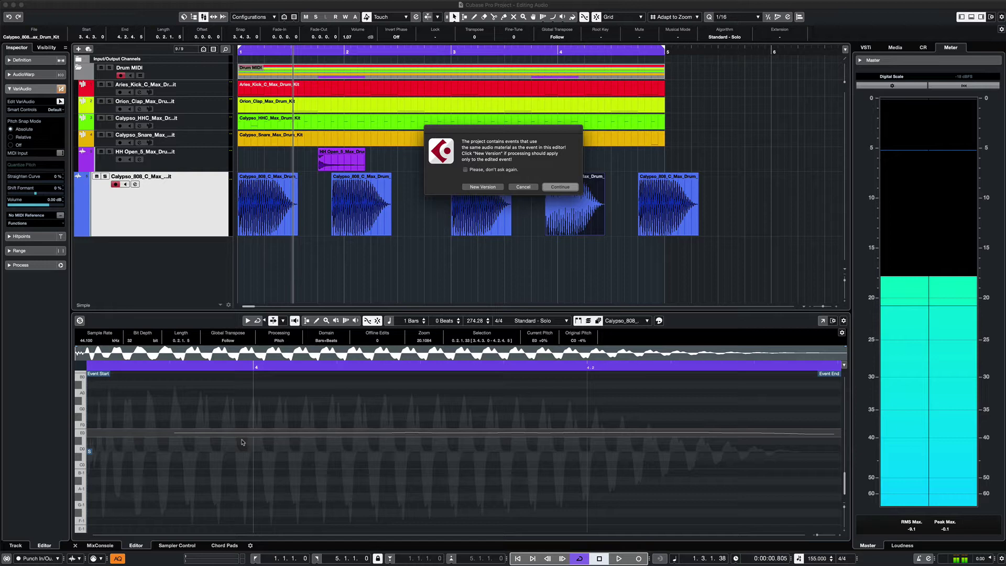
pyautogui.click(483, 187)
pyautogui.click(536, 210)
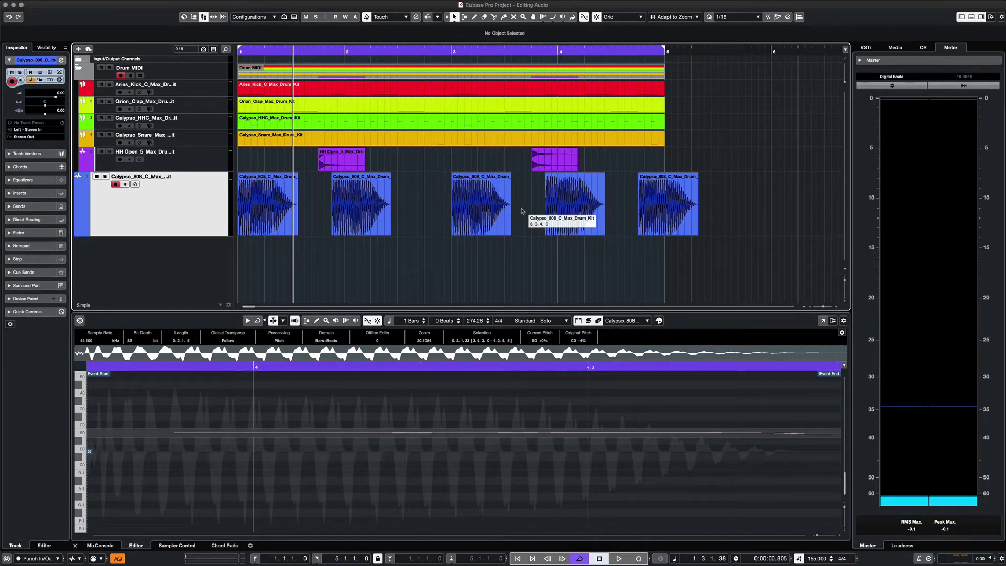
pyautogui.press('space')
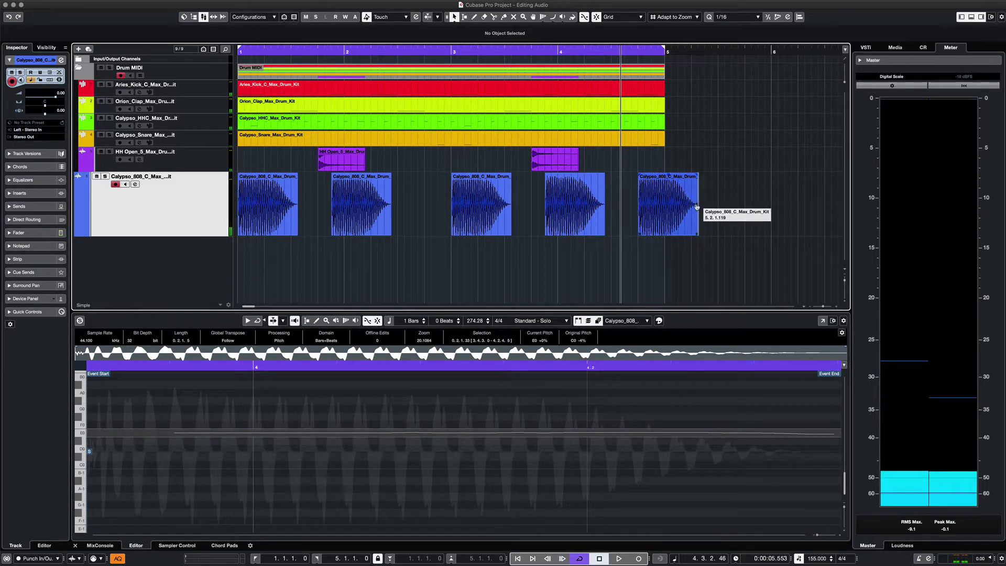
# Step: Repeat the last 808 clip once more and select the new copy
pyautogui.moveTo(697, 204); pyautogui.dragTo(706, 207)
pyautogui.hscroll(2, 705, 207)
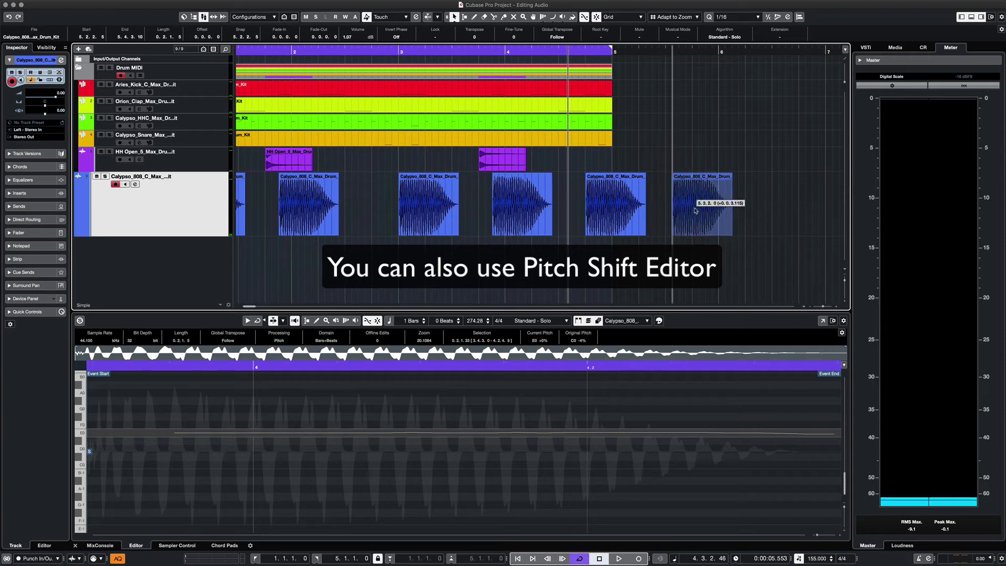
pyautogui.click(697, 209)
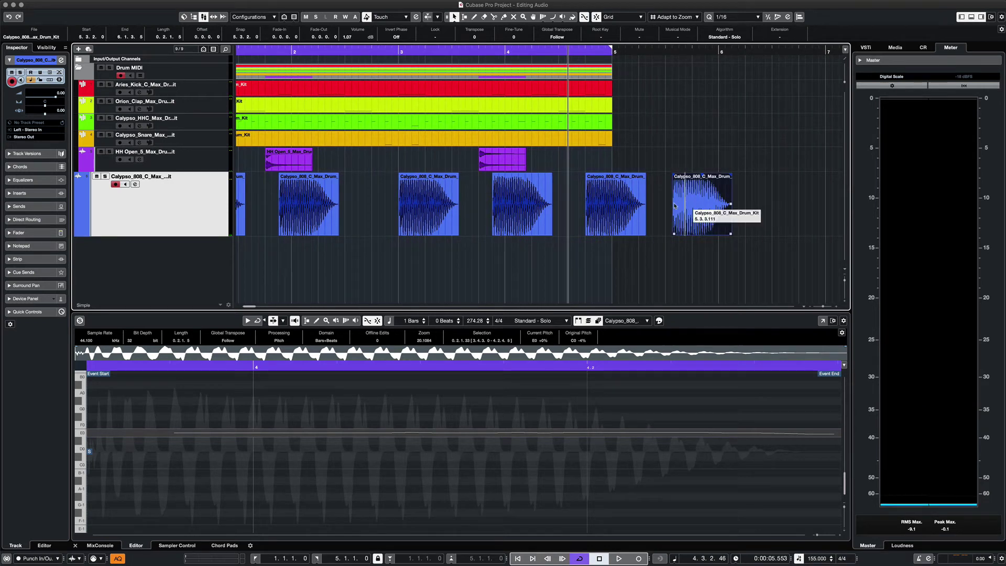
# Step: Apply an offline Pitch Shift of -7 semitones to it as a new version, keeping VariAudio data
pyautogui.click(116, 1)
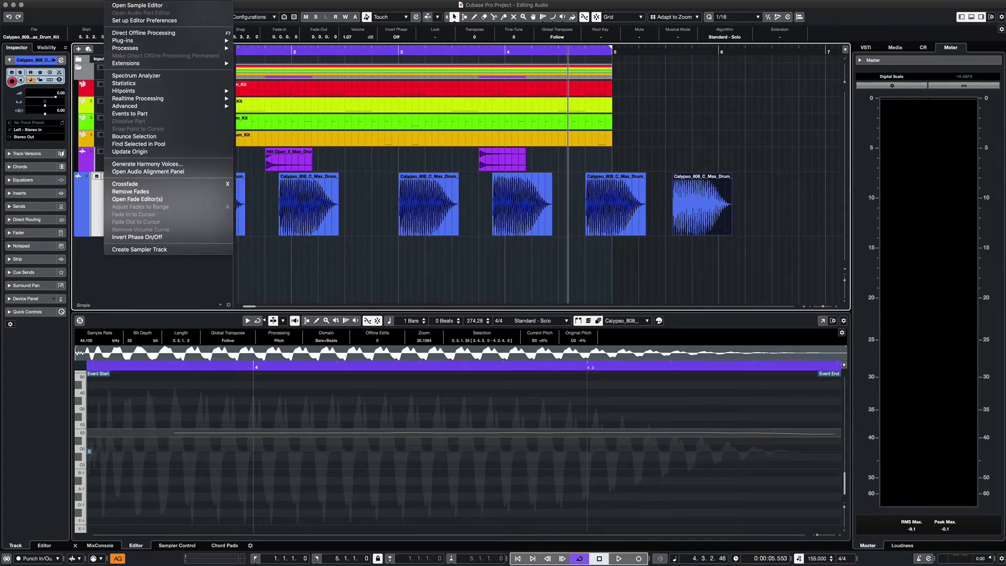
pyautogui.moveTo(122, 49)
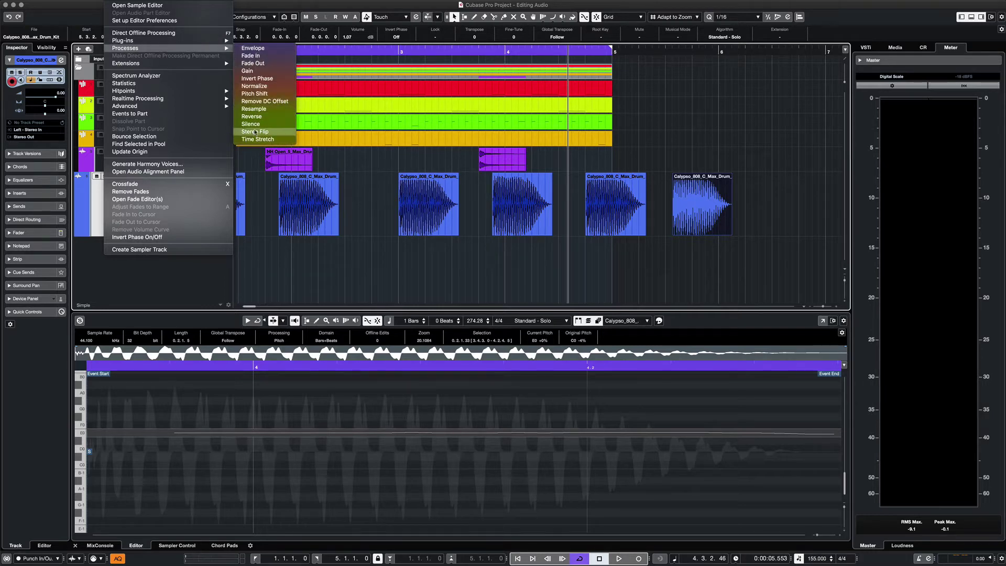
pyautogui.click(261, 95)
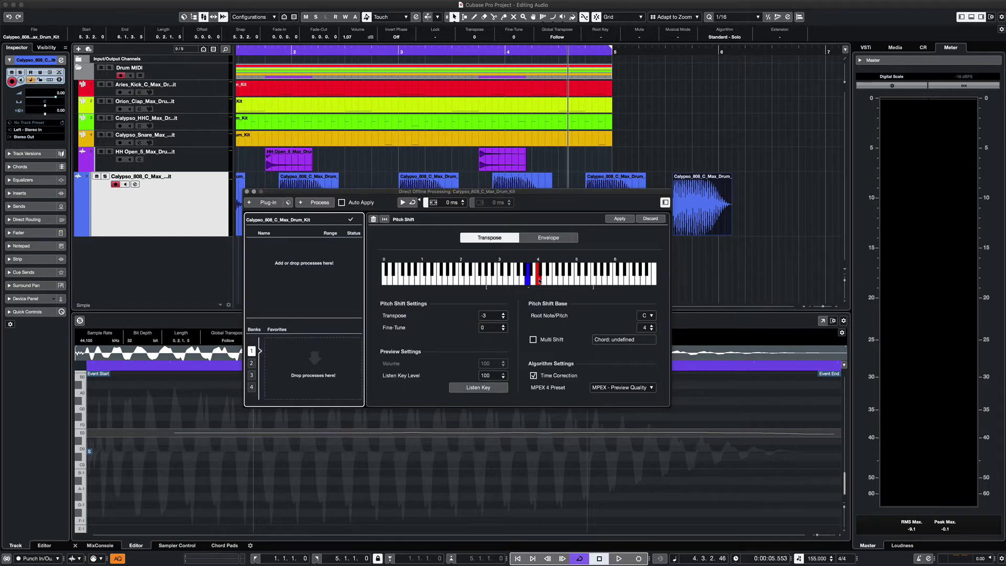
pyautogui.click(539, 281)
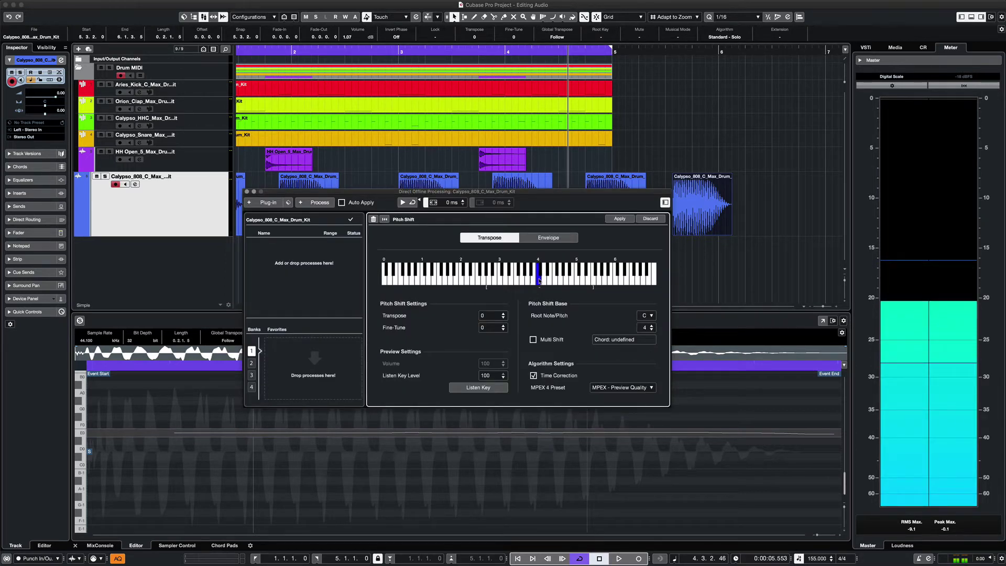
pyautogui.click(516, 280)
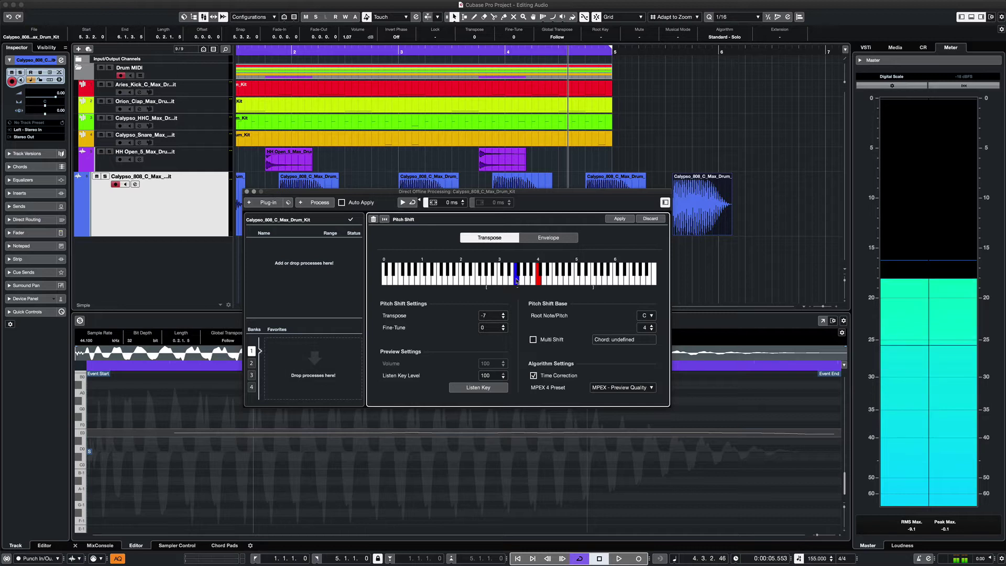
pyautogui.click(621, 220)
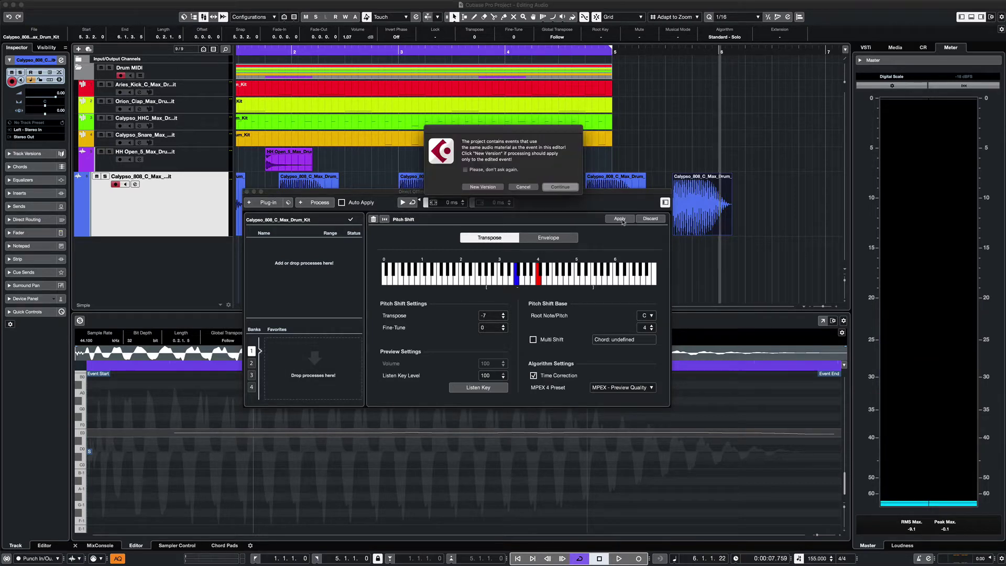
pyautogui.click(486, 188)
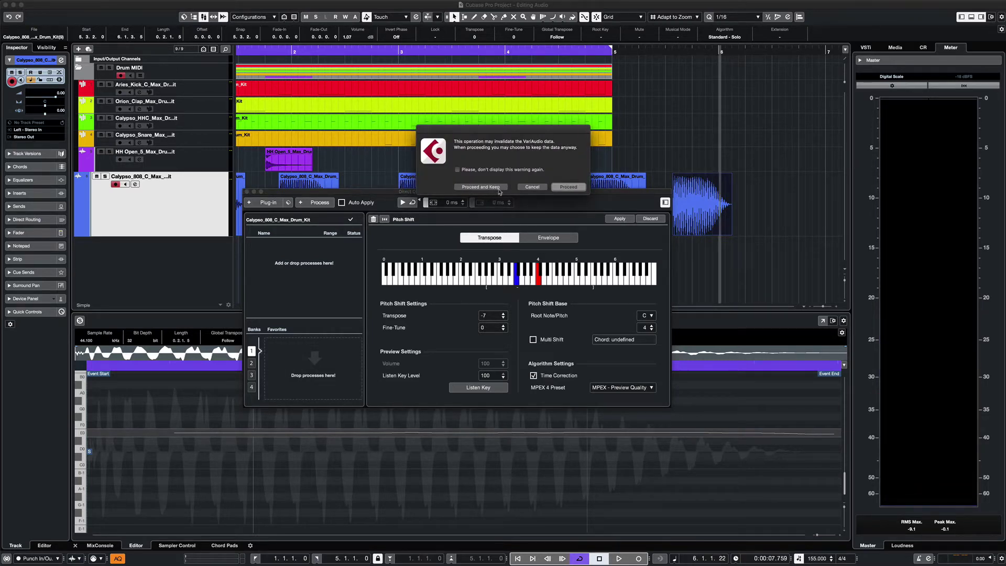
pyautogui.click(481, 187)
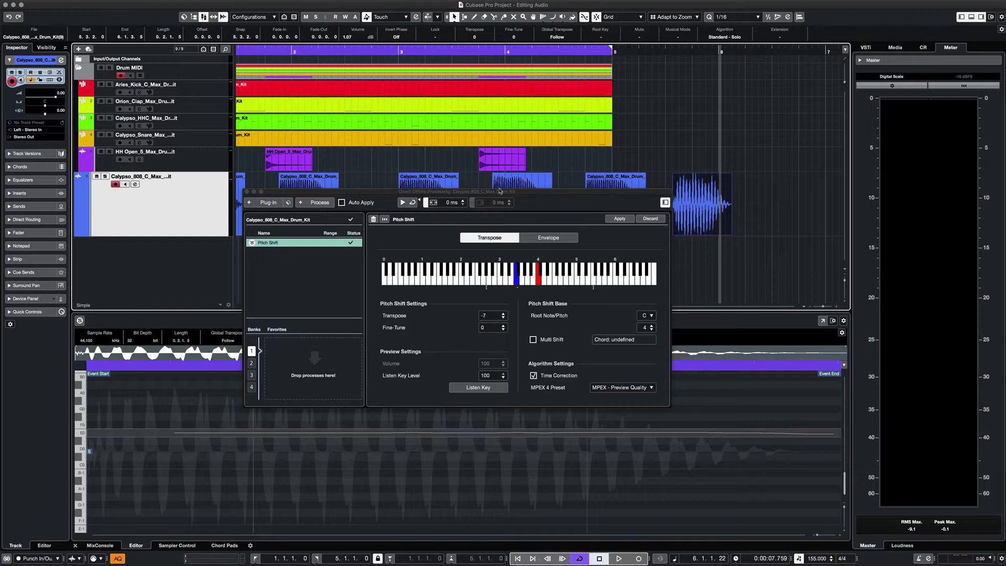
# Step: Play back the pitched 808 clip, then deselect all events
pyautogui.click(663, 52)
pyautogui.press('space')
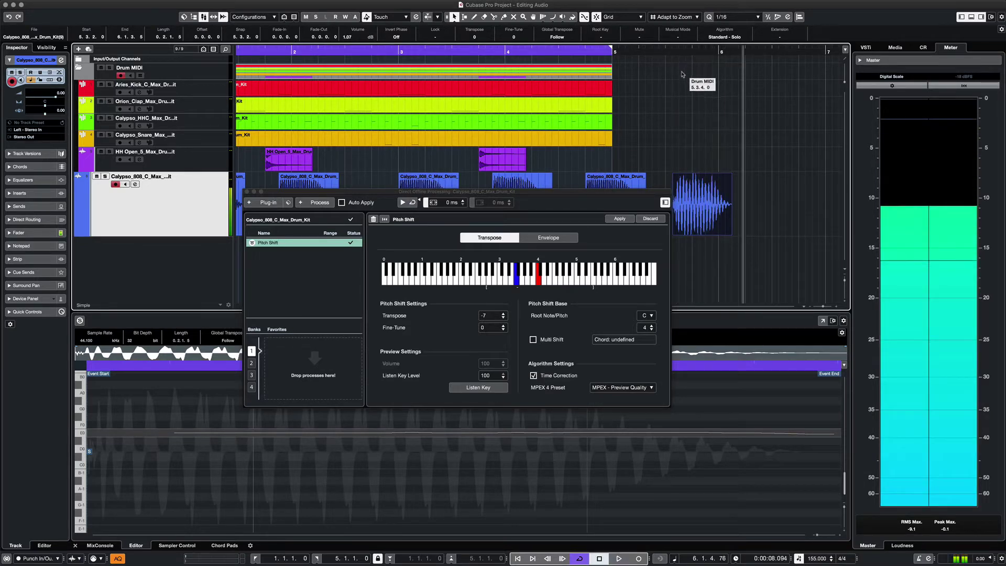
pyautogui.press('space')
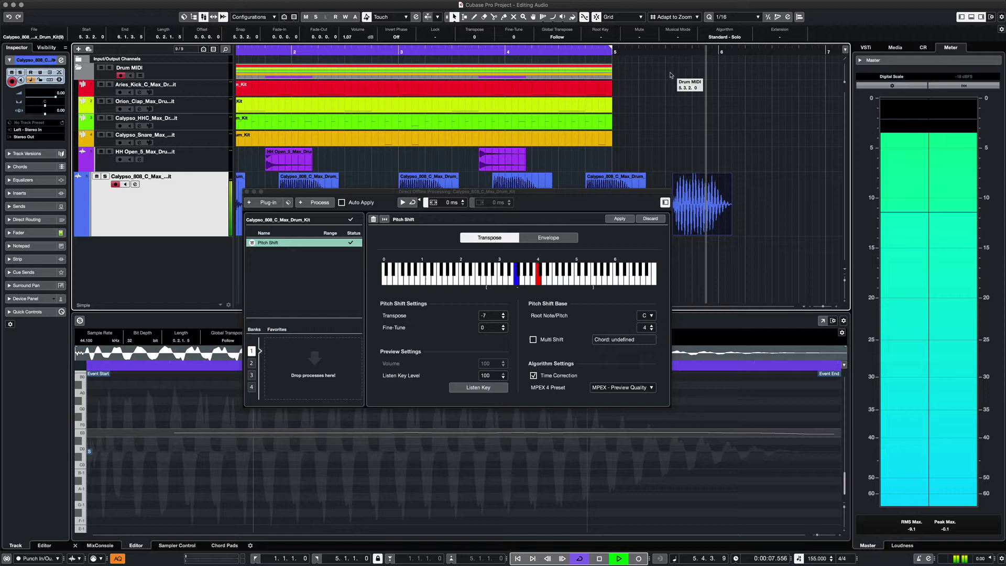
pyautogui.press('space')
pyautogui.click(256, 182)
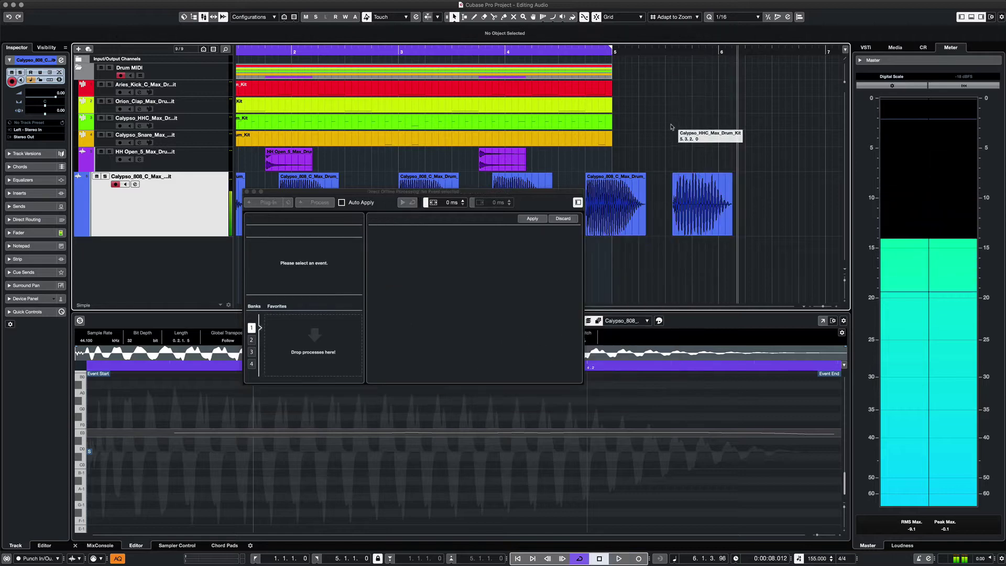
# Step: Close Direct Offline Processing, play the loops, and open drum and 808 loops in the Sample Editor
pyautogui.click(247, 191)
pyautogui.rightClick(681, 131)
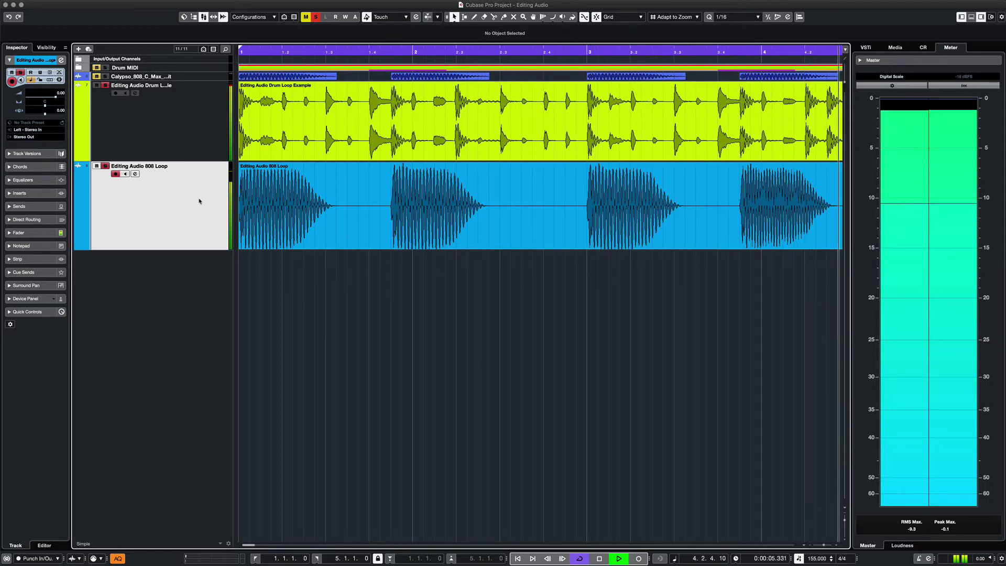
pyautogui.press('space')
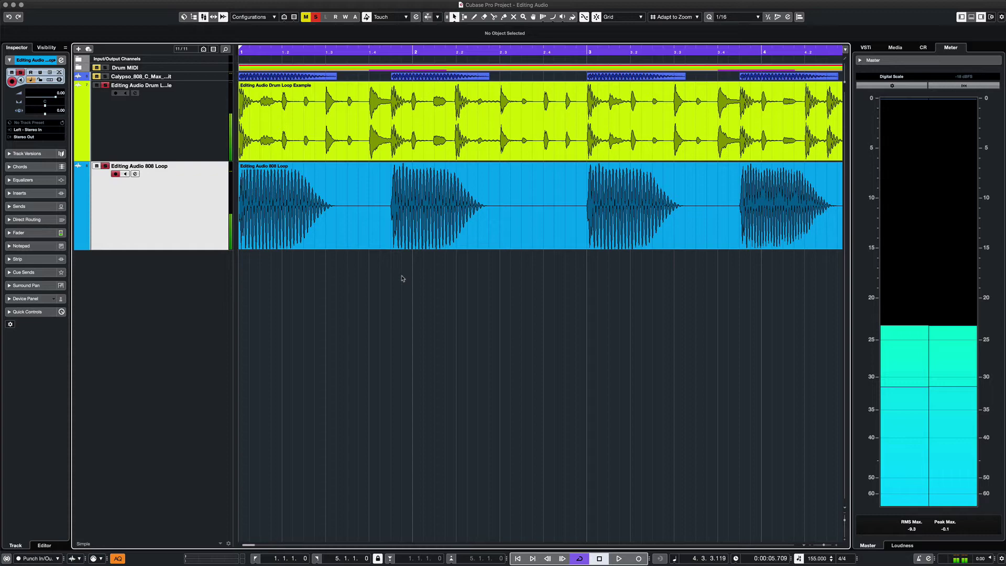
pyautogui.moveTo(434, 307); pyautogui.dragTo(456, 131)
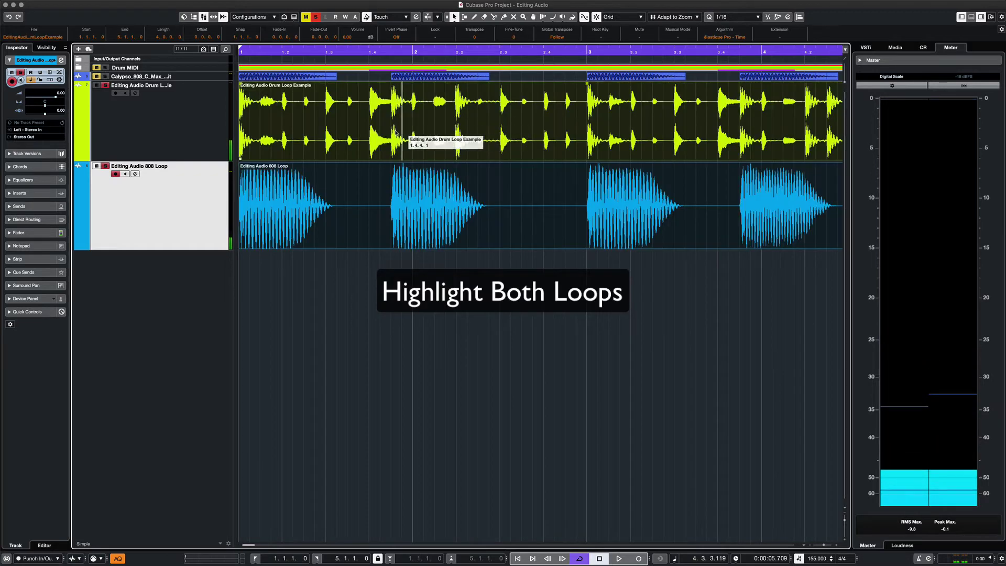
pyautogui.press('Return')
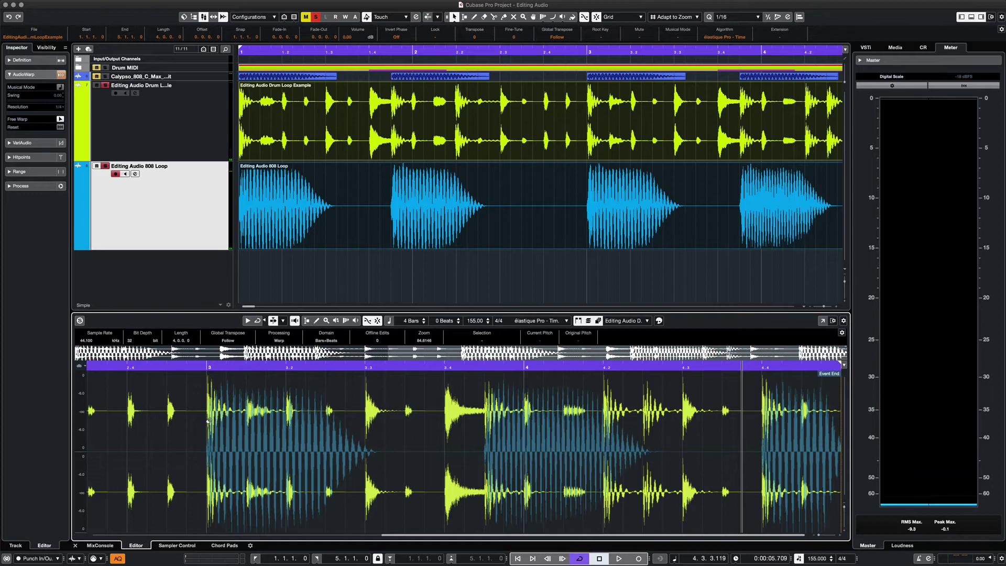
# Step: Zoom to bar 2.3 and drag a Free Warp marker on the drum loop around bar 3
pyautogui.scroll(5, 208, 422)
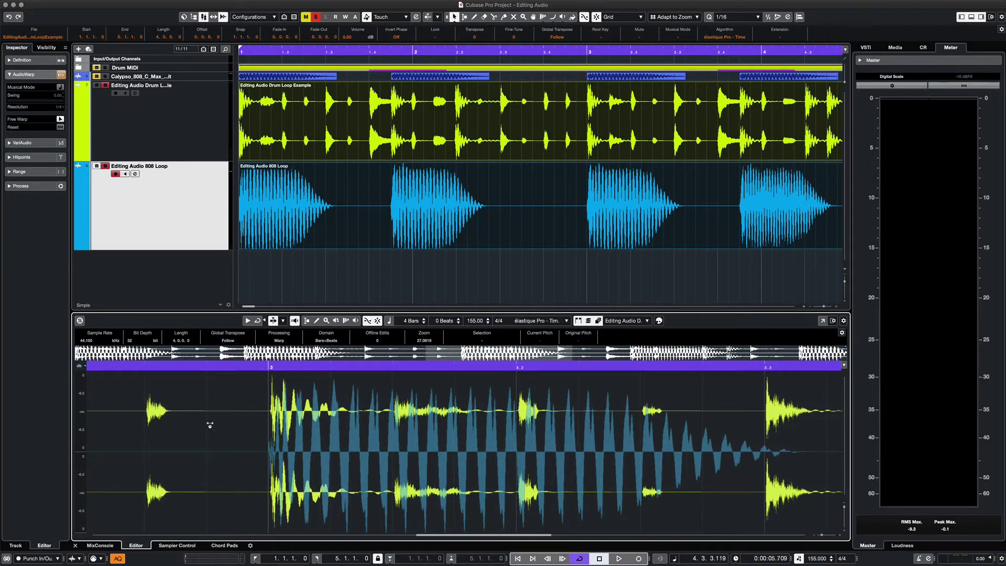
pyautogui.press('g')
pyautogui.press('g')
pyautogui.press('g')
pyautogui.press('g')
pyautogui.press('g')
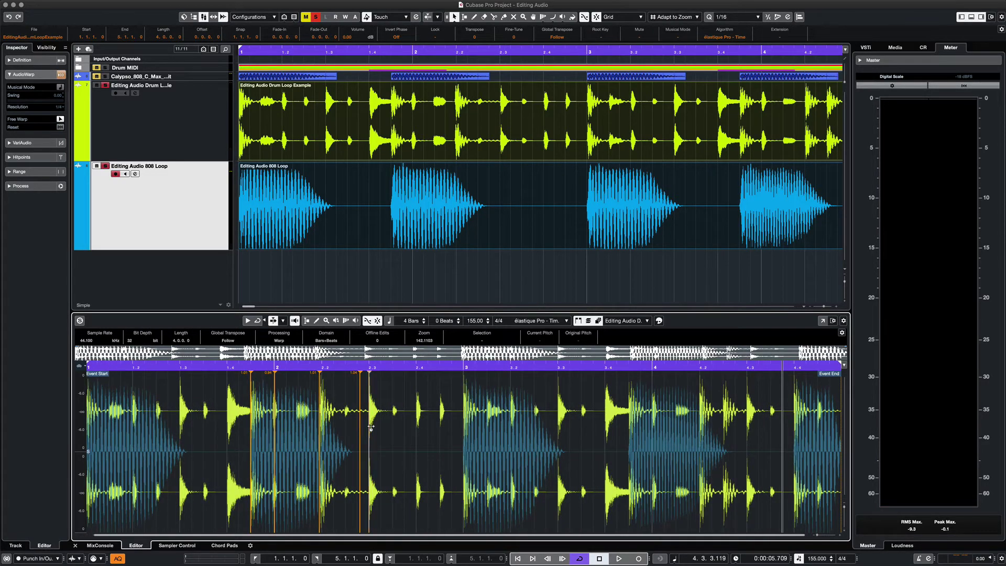
pyautogui.press('h')
pyautogui.press('h')
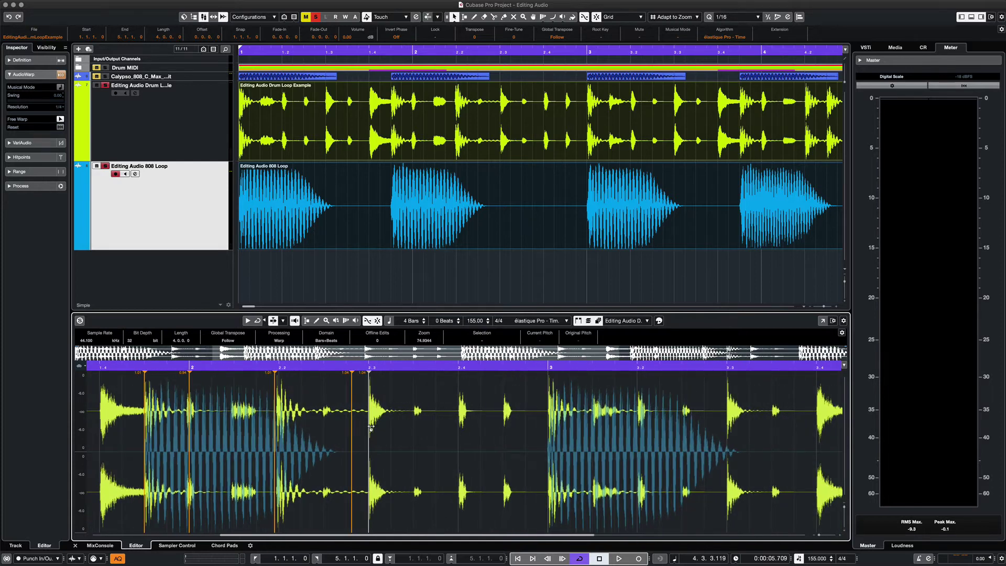
pyautogui.moveTo(550, 411)
pyautogui.mouseDown()
pyautogui.moveTo(611, 411)
pyautogui.moveTo(549, 412)
pyautogui.mouseUp()
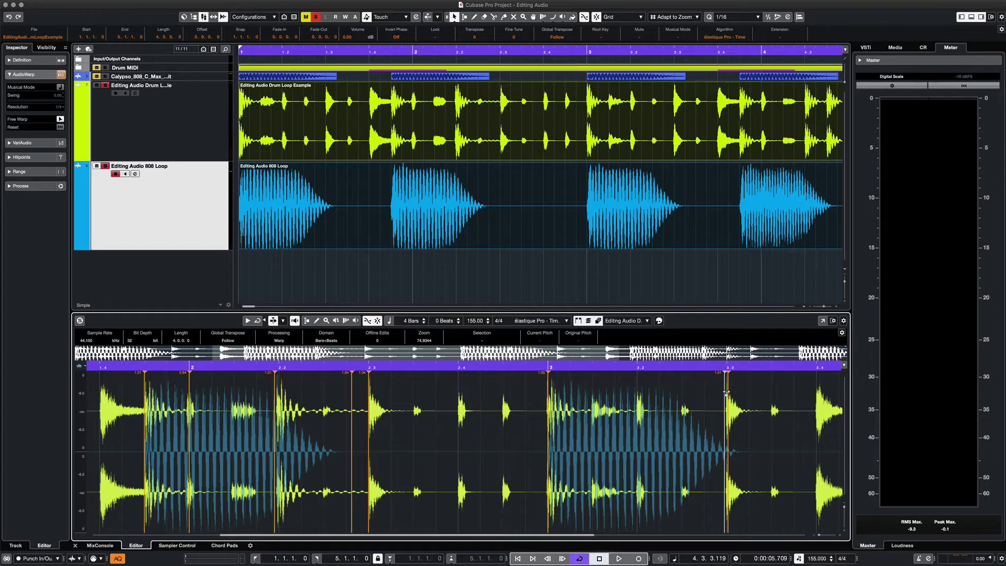
pyautogui.hscroll(5, 727, 394)
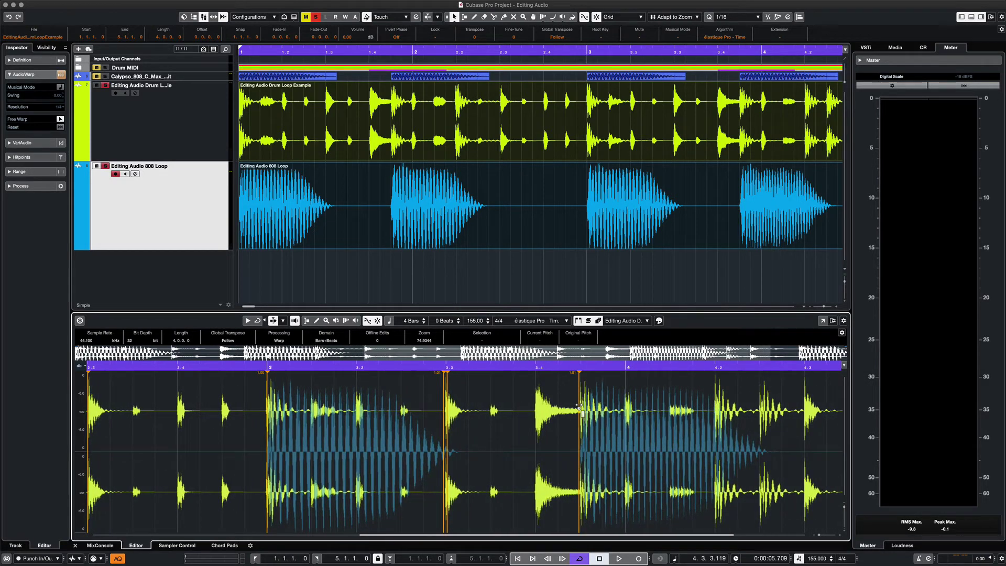
pyautogui.click(514, 218)
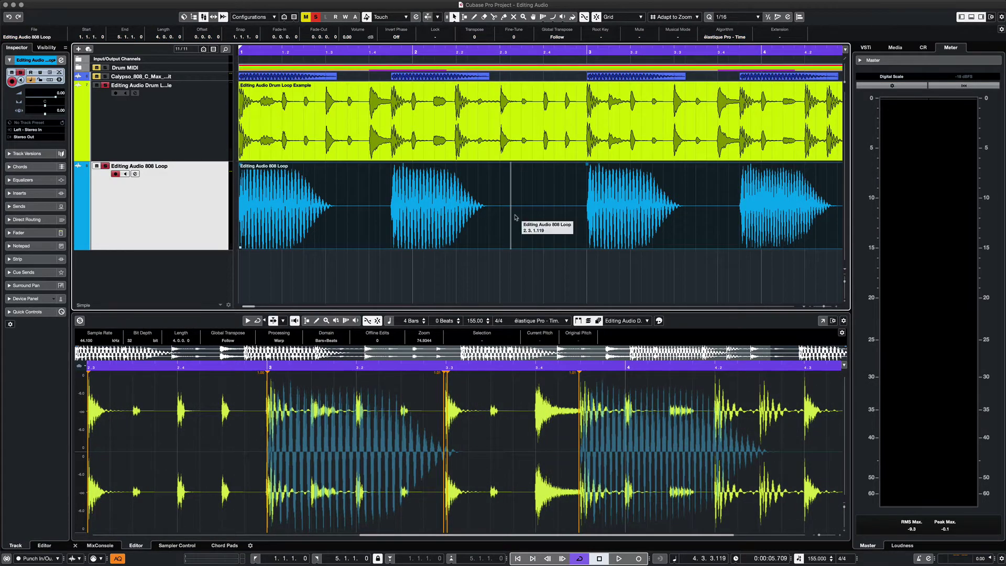
# Step: Free Warp the 808 loop so notes land on bar 3 and 3.4.3, pulling an earlier note left
pyautogui.doubleClick(515, 218)
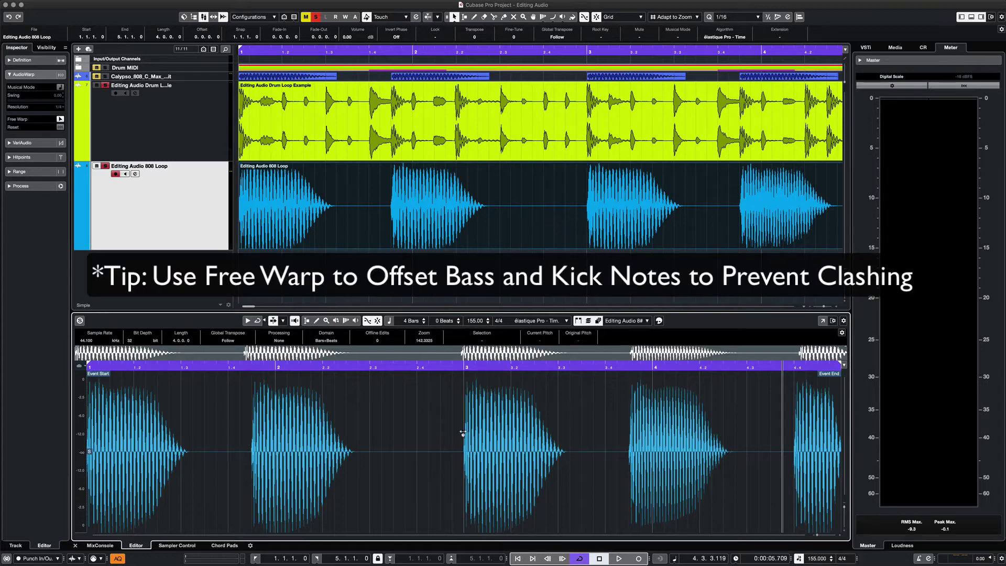
pyautogui.moveTo(480, 433)
pyautogui.mouseDown()
pyautogui.moveTo(444, 434)
pyautogui.moveTo(466, 435)
pyautogui.mouseUp()
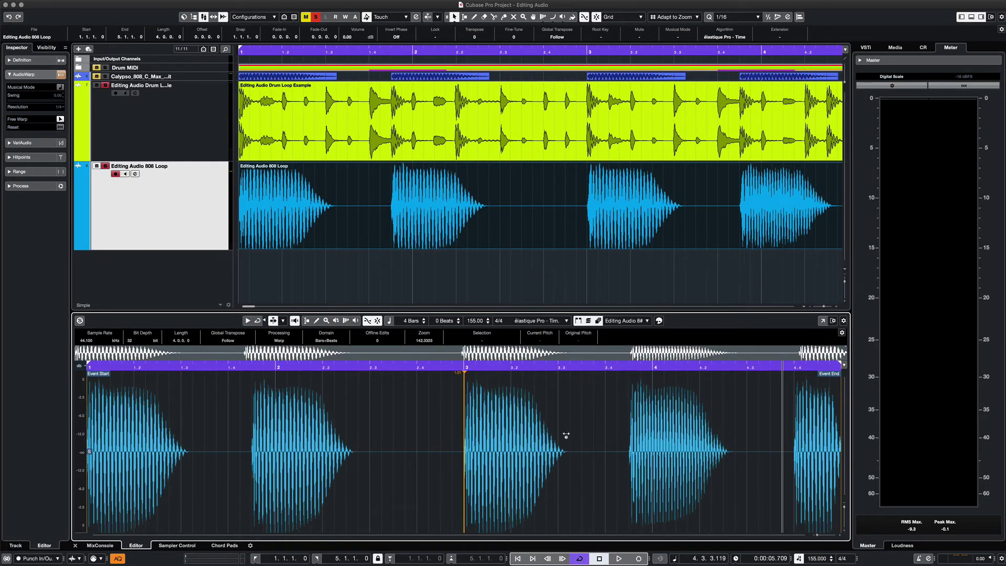
pyautogui.click(630, 439)
pyautogui.moveTo(629, 439); pyautogui.dragTo(630, 440)
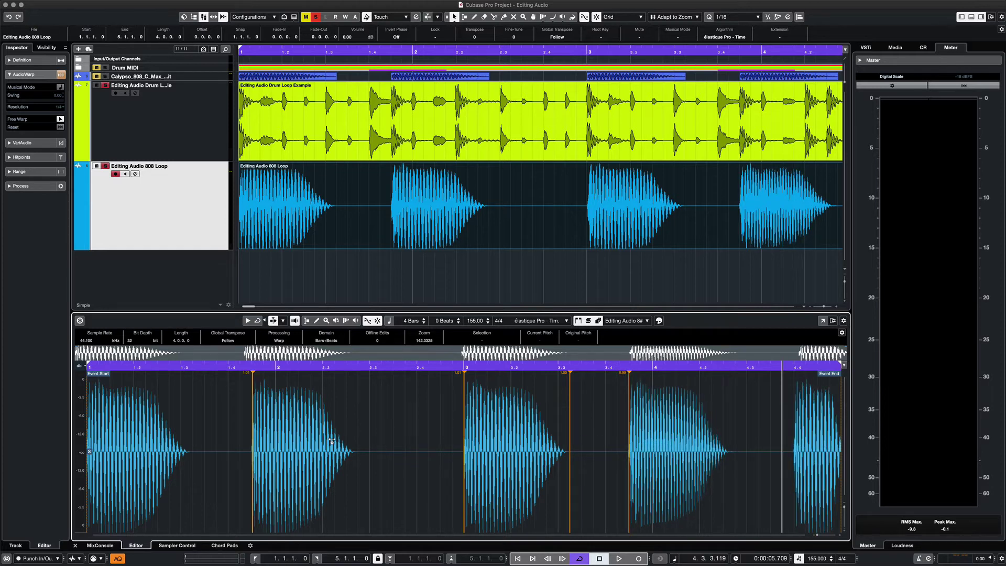
pyautogui.moveTo(271, 434); pyautogui.dragTo(264, 435)
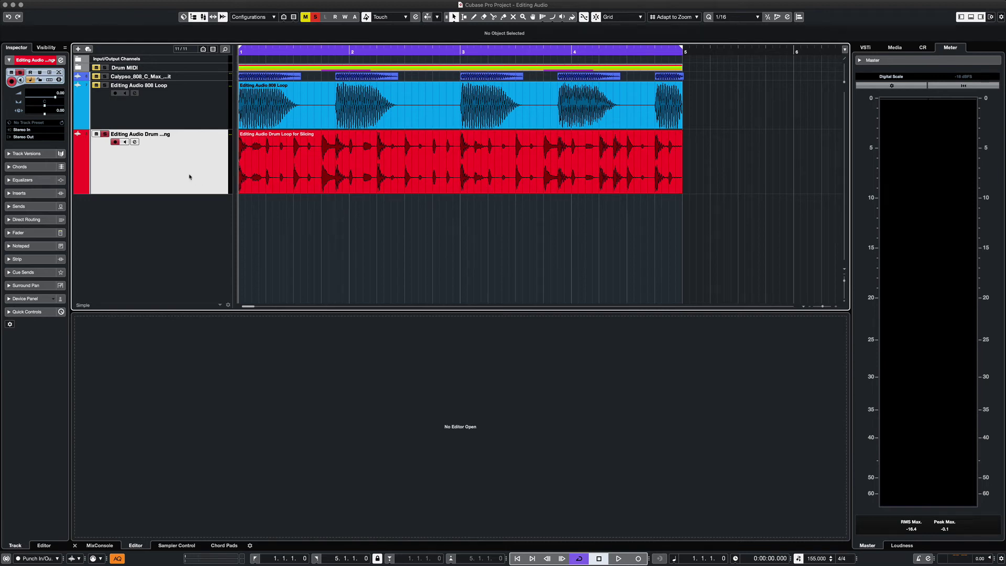
# Step: Open the red drum loop in the Sample Editor, enable hitpoint editing, and lower the threshold to 15
pyautogui.press('space')
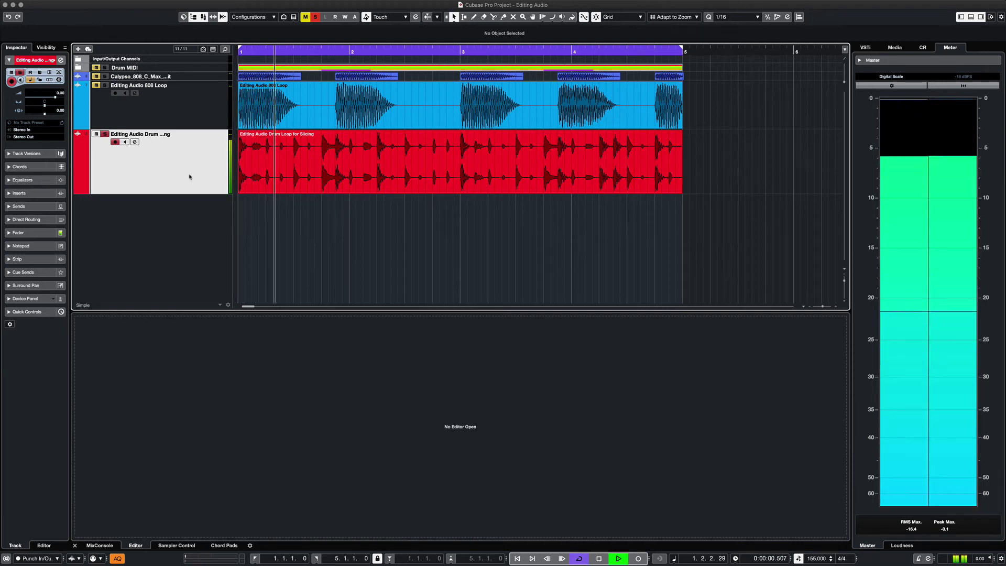
pyautogui.press('space')
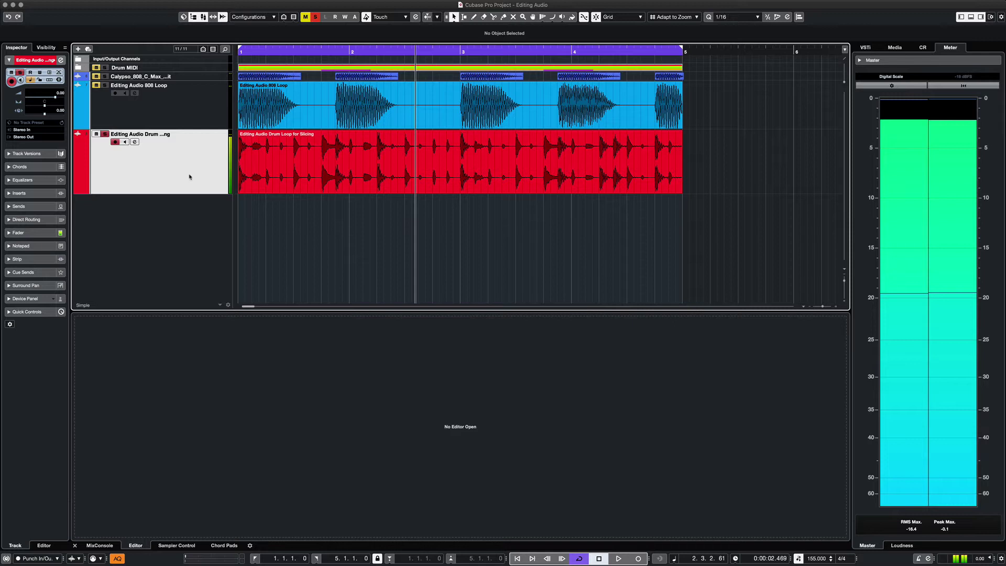
pyautogui.doubleClick(356, 169)
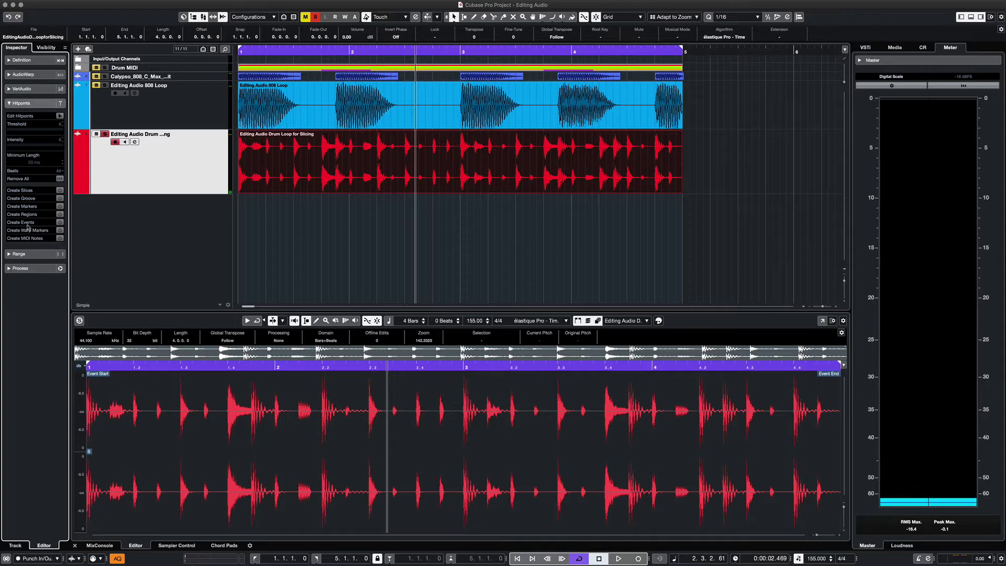
pyautogui.click(60, 115)
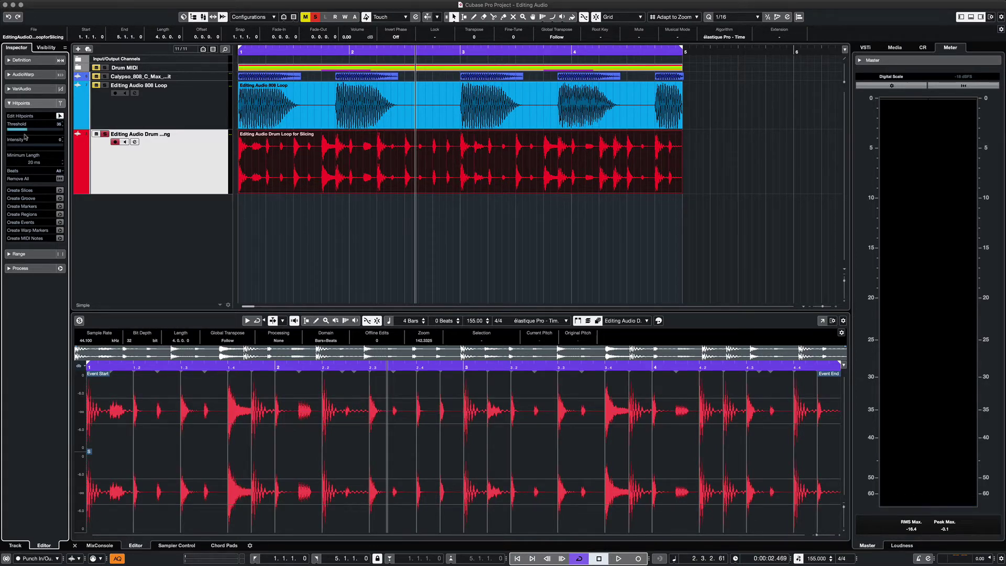
pyautogui.moveTo(26, 132); pyautogui.dragTo(21, 132)
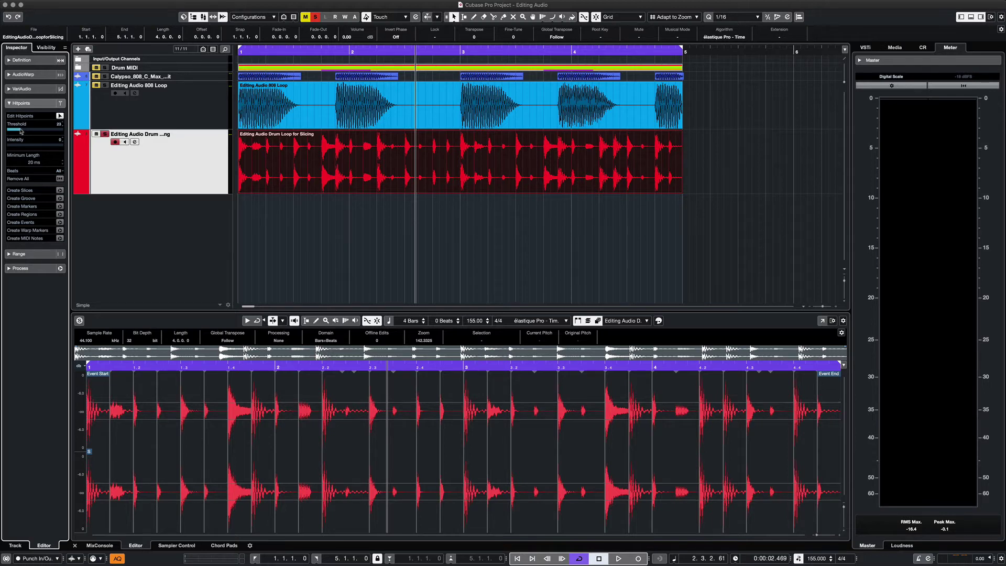
pyautogui.moveTo(22, 131); pyautogui.dragTo(17, 132)
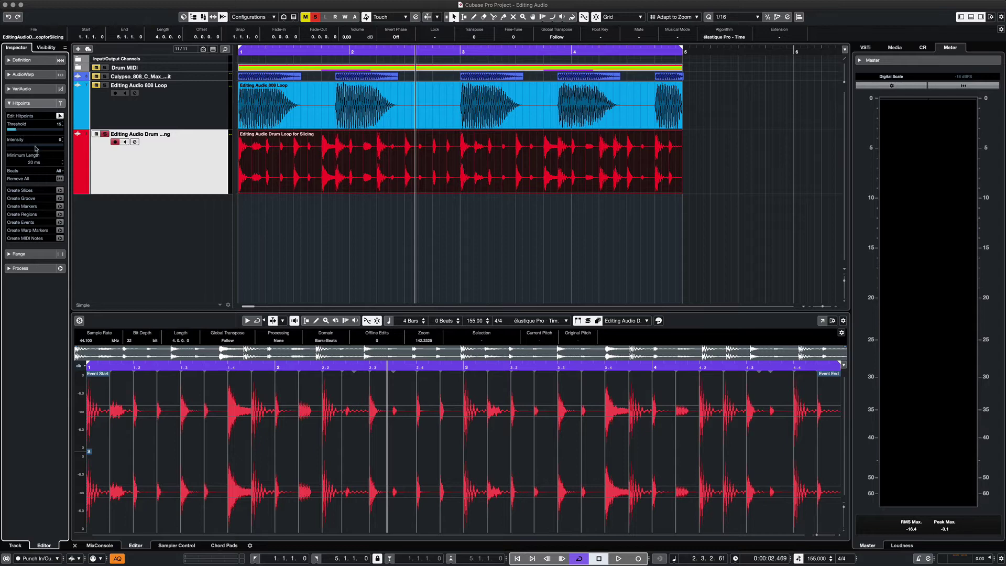
# Step: Create slices from the drum loop's hitpoints and open the sliced event for editing
pyautogui.click(60, 191)
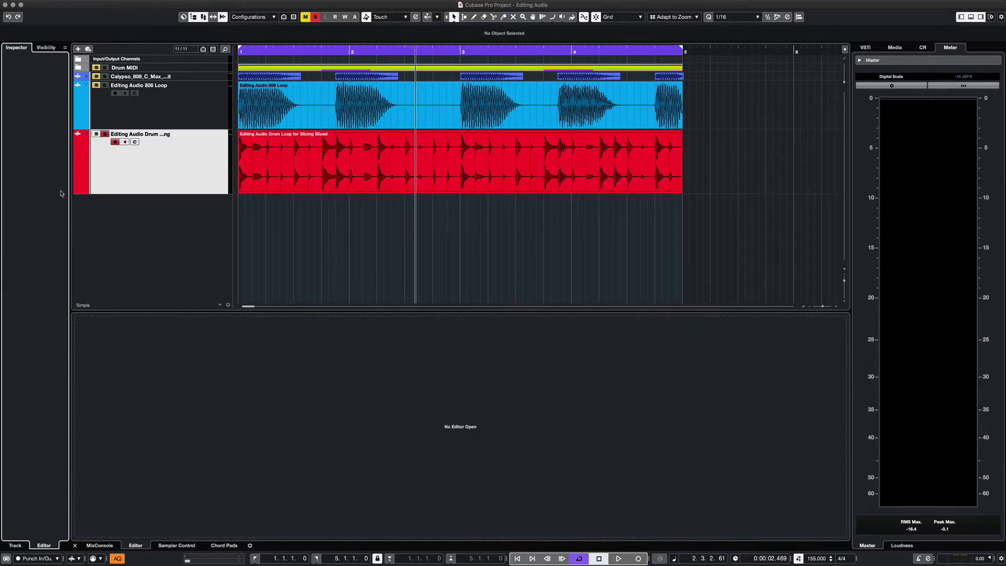
pyautogui.click(308, 180)
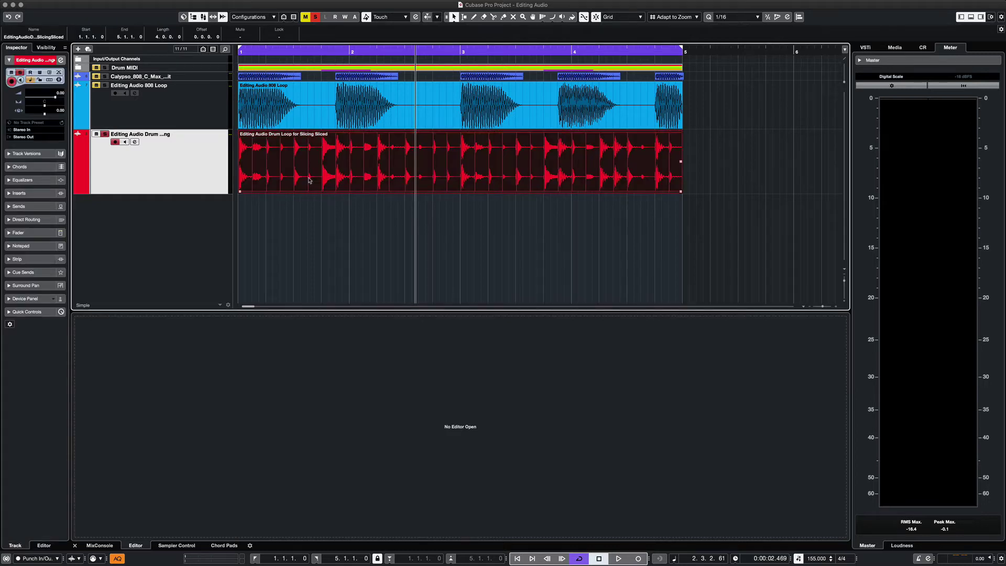
pyautogui.doubleClick(308, 180)
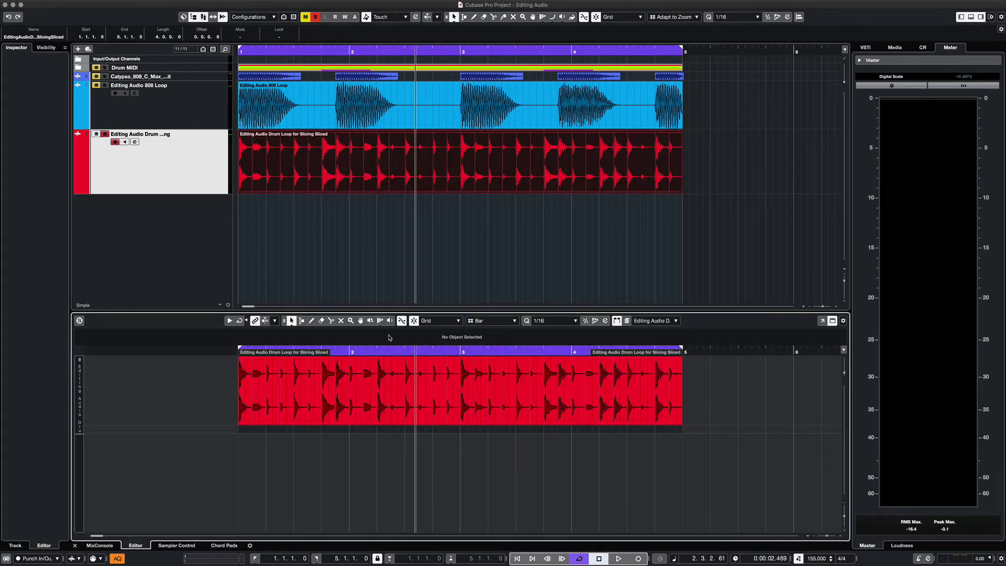
pyautogui.press('space')
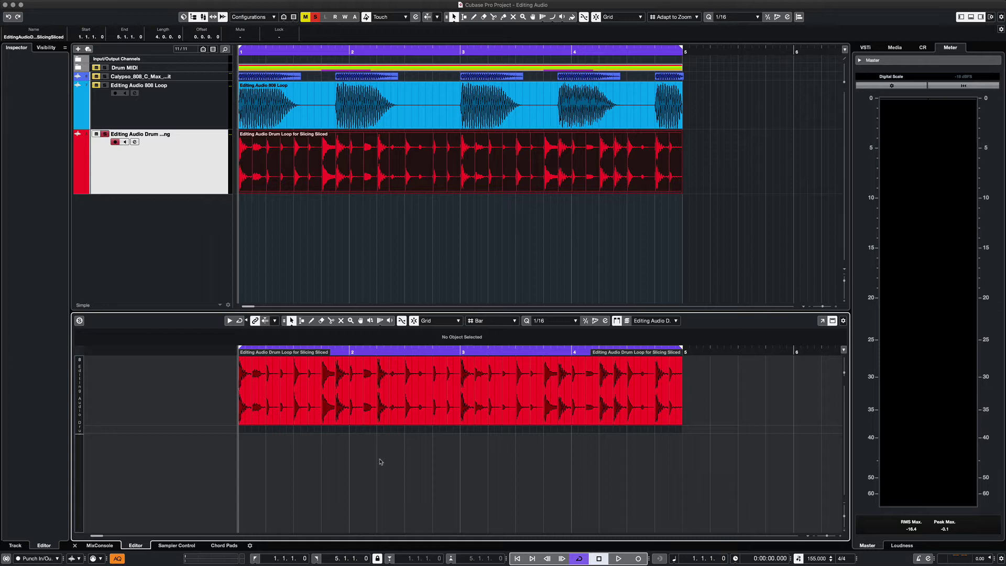
# Step: With the Mute tool, mute the slices before bar 2, at 2.2, 2.4 and bar 3
pyautogui.rightClick(318, 460)
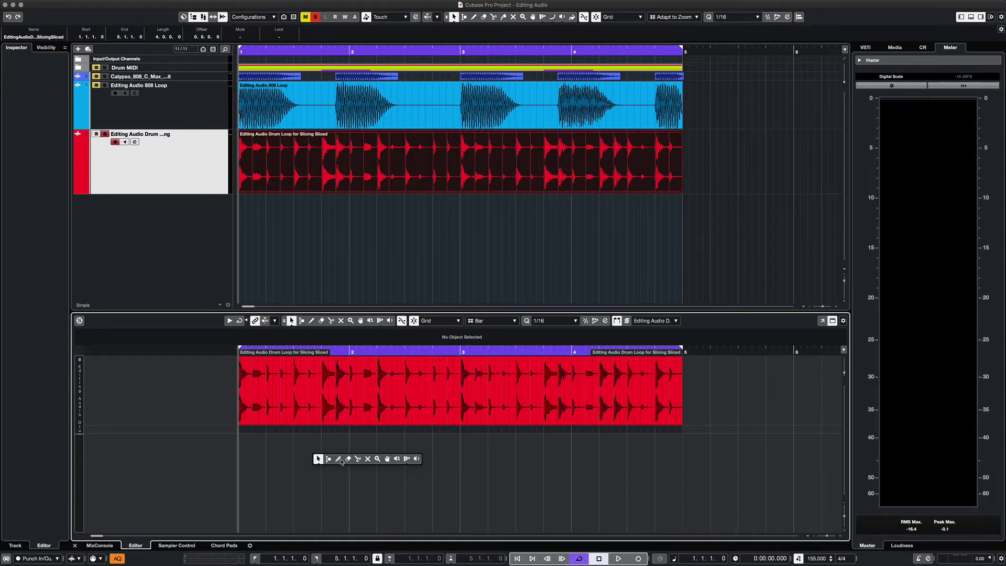
pyautogui.click(368, 460)
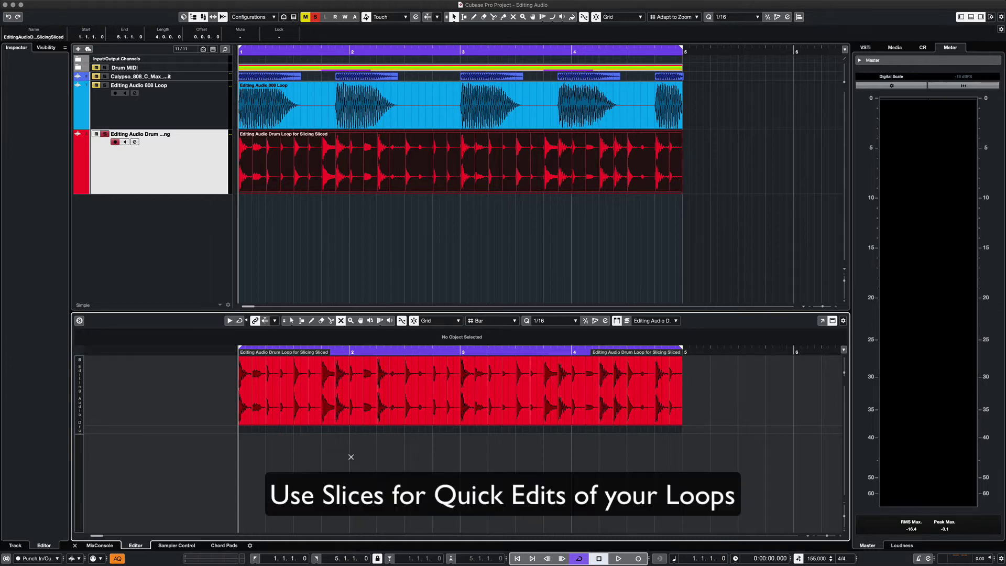
pyautogui.click(290, 427)
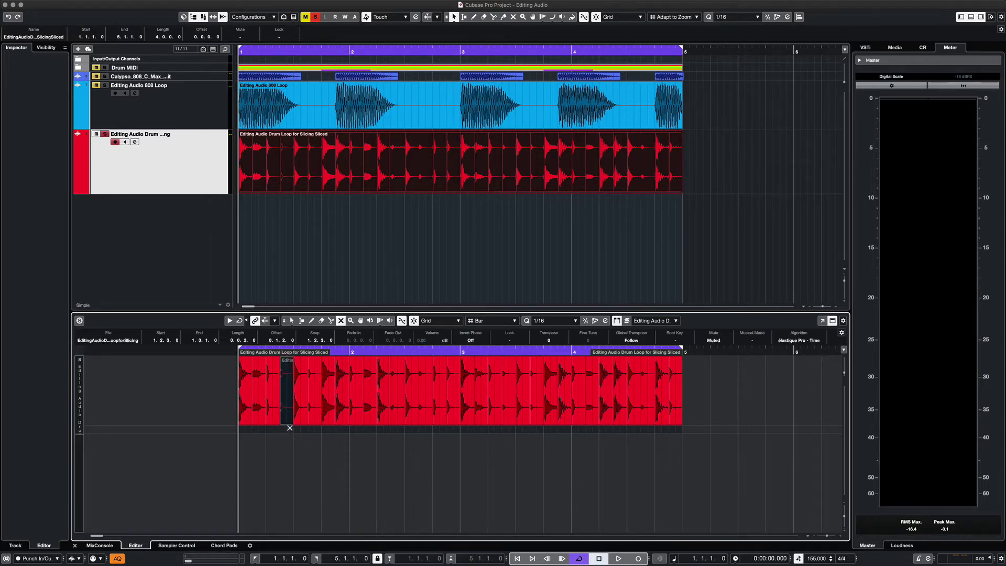
pyautogui.click(385, 416)
pyautogui.click(443, 415)
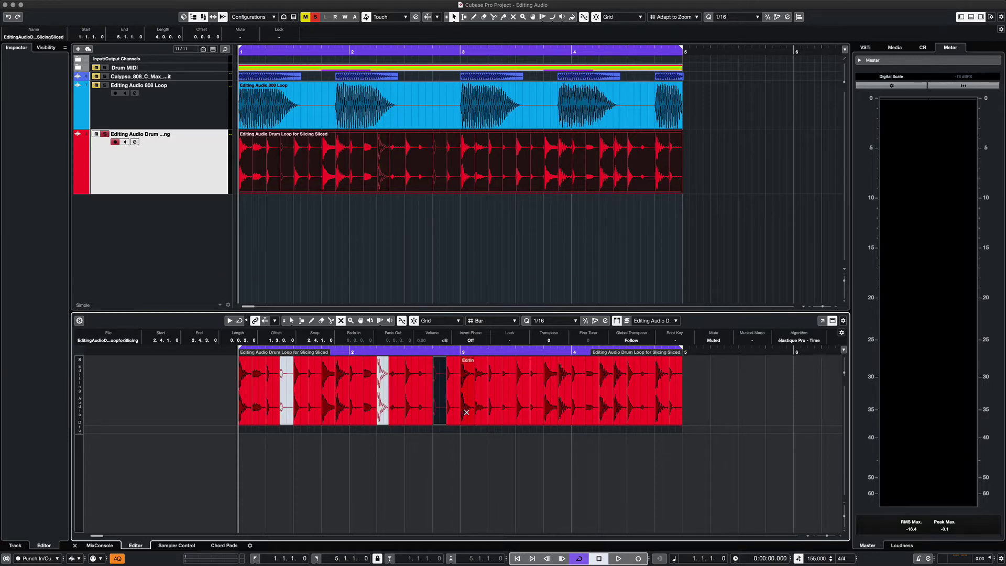
pyautogui.click(467, 412)
# Step: Return to the selection tool and play the loop to hear the muted slices
pyautogui.rightClick(442, 447)
pyautogui.click(444, 449)
pyautogui.click(430, 448)
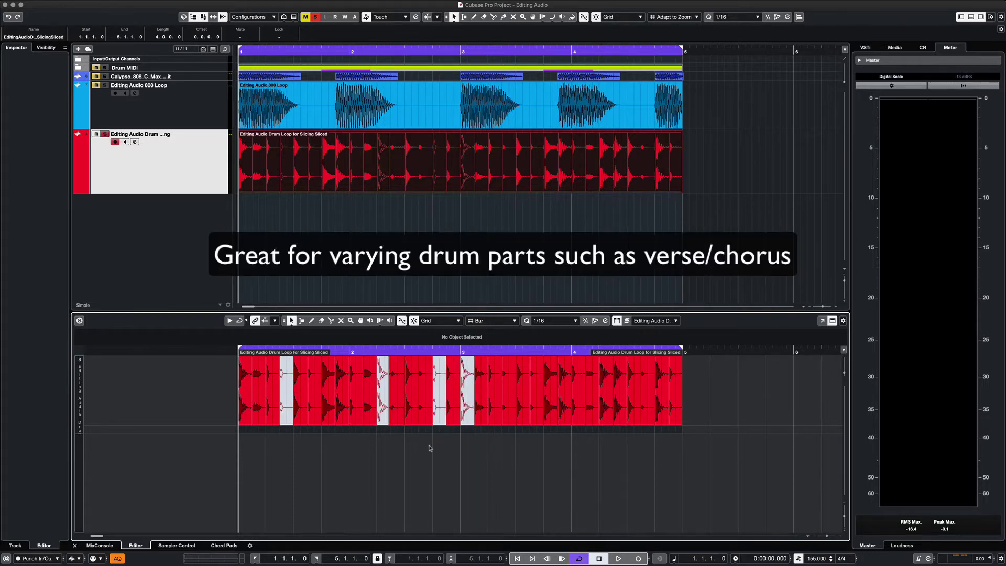
pyautogui.press('space')
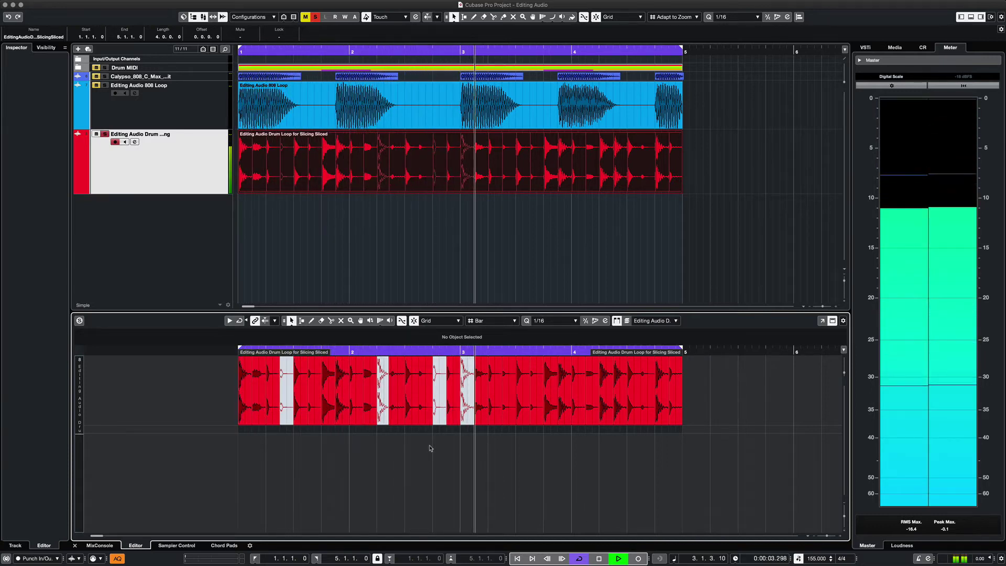
pyautogui.press('space')
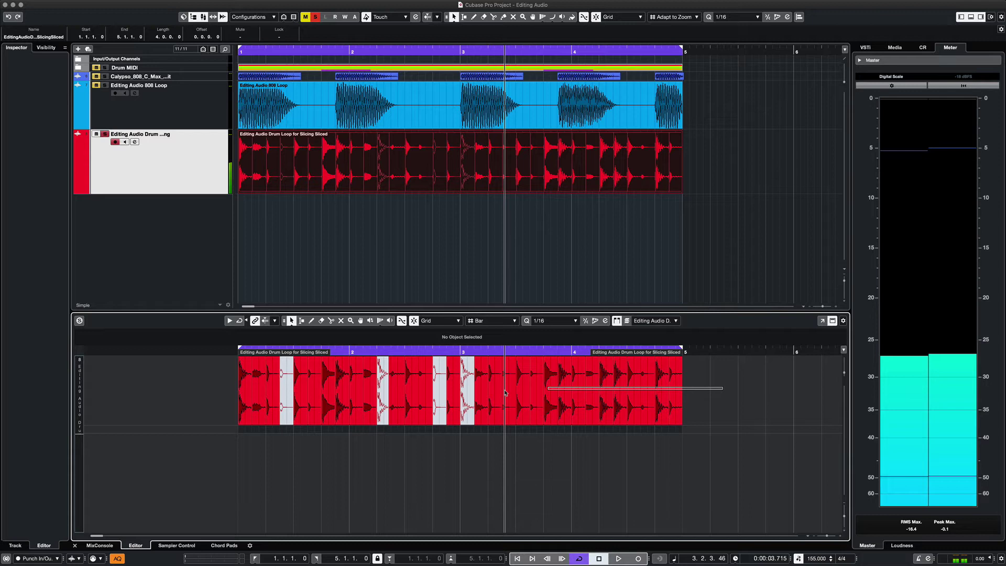
# Step: Give all the drum loop slices a 0.0.0.75 fade-out, then audition the loop
pyautogui.moveTo(506, 392); pyautogui.dragTo(212, 397)
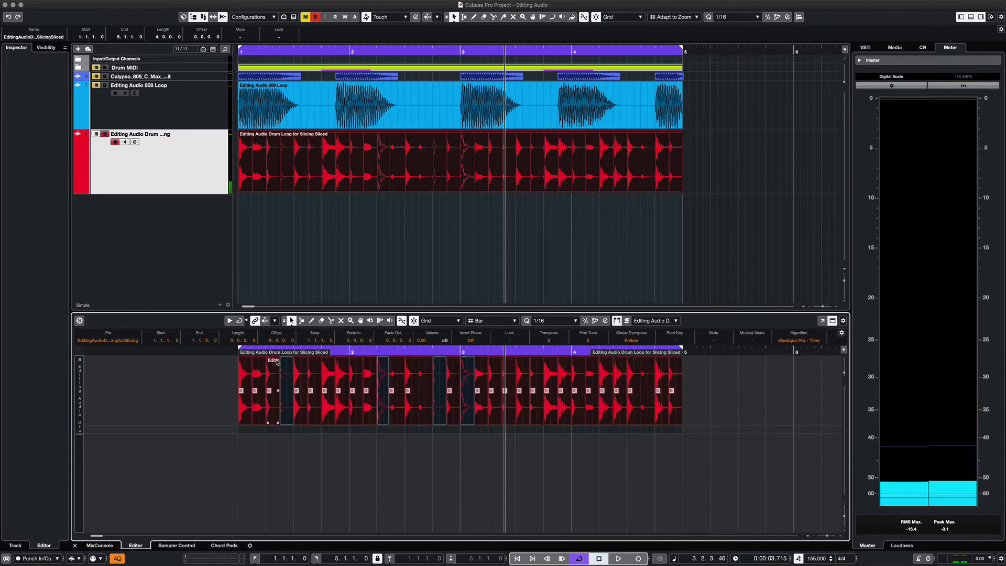
pyautogui.moveTo(273, 358); pyautogui.dragTo(272, 359)
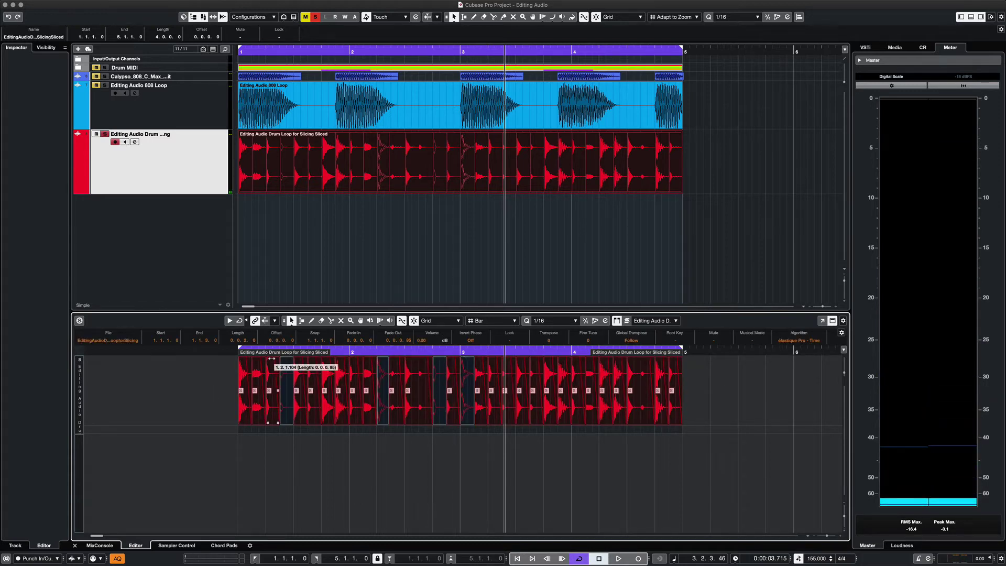
pyautogui.click(303, 455)
pyautogui.press('space')
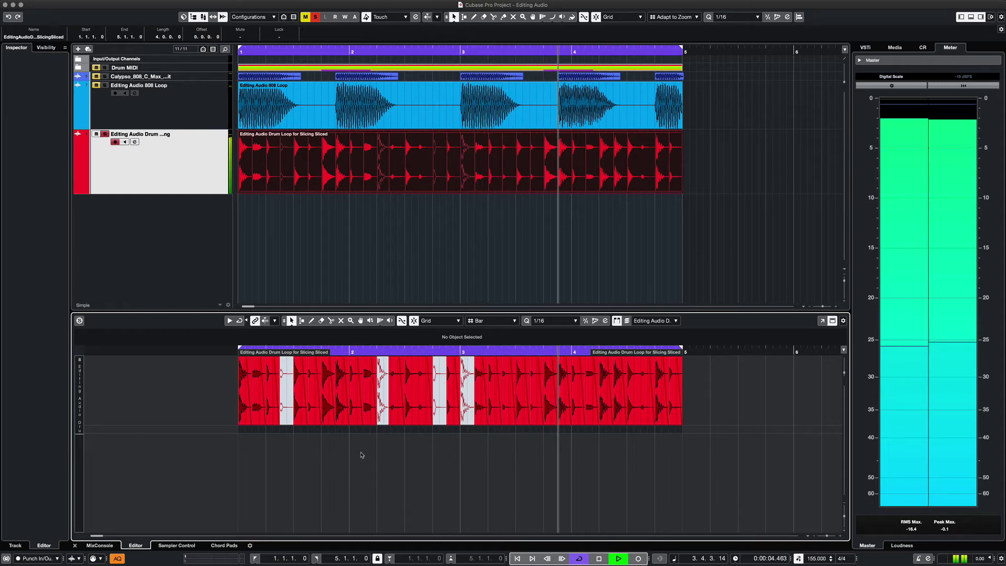
pyautogui.press('space')
# Step: Mute a slice in bar 4 and the loop's last slice with the Mute tool
pyautogui.rightClick(608, 452)
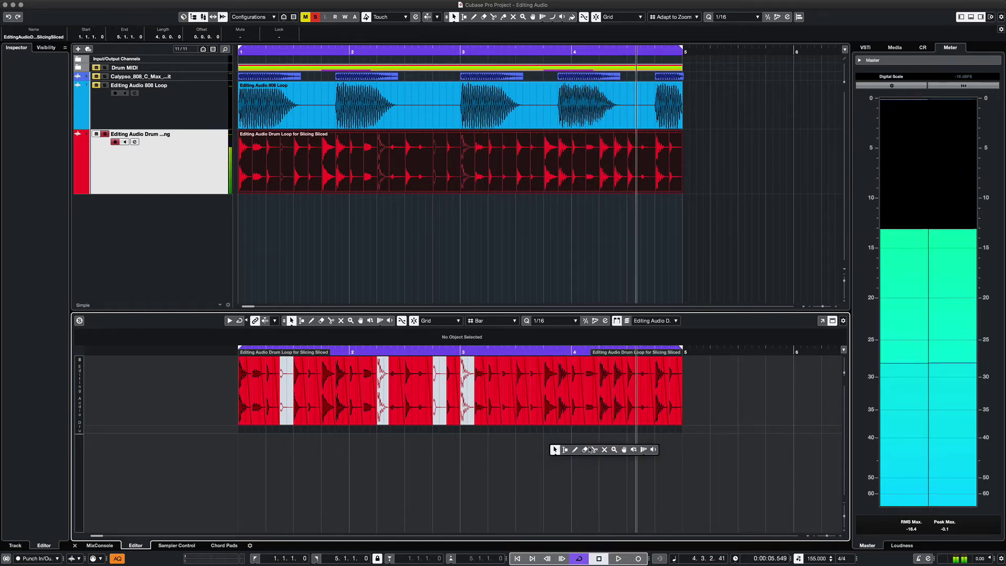
pyautogui.click(603, 451)
pyautogui.click(568, 400)
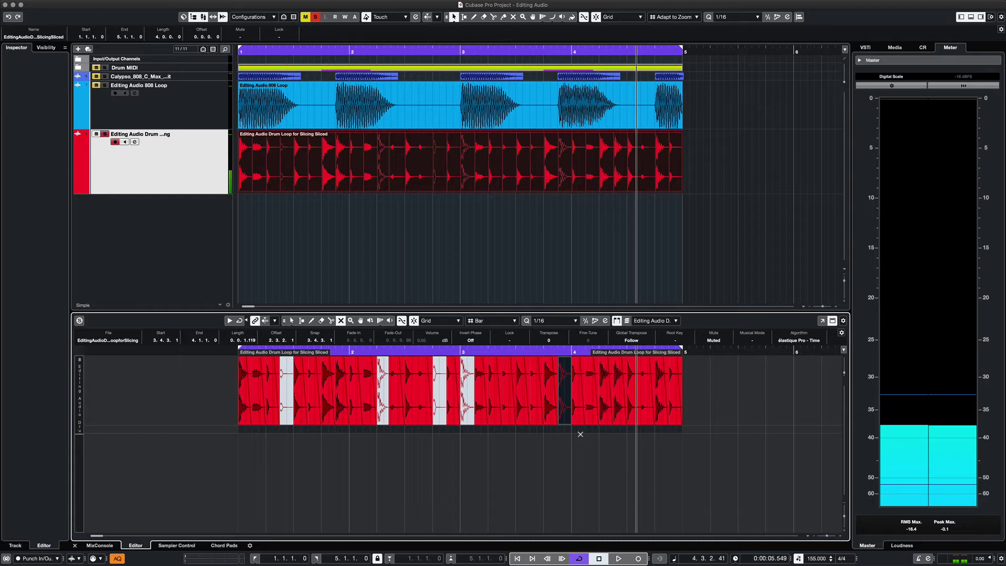
pyautogui.click(680, 398)
pyautogui.rightClick(671, 459)
pyautogui.click(623, 459)
# Step: Play the edited drum loop from bar 1 to hear the fades and mutes
pyautogui.press('KP_Decimal')
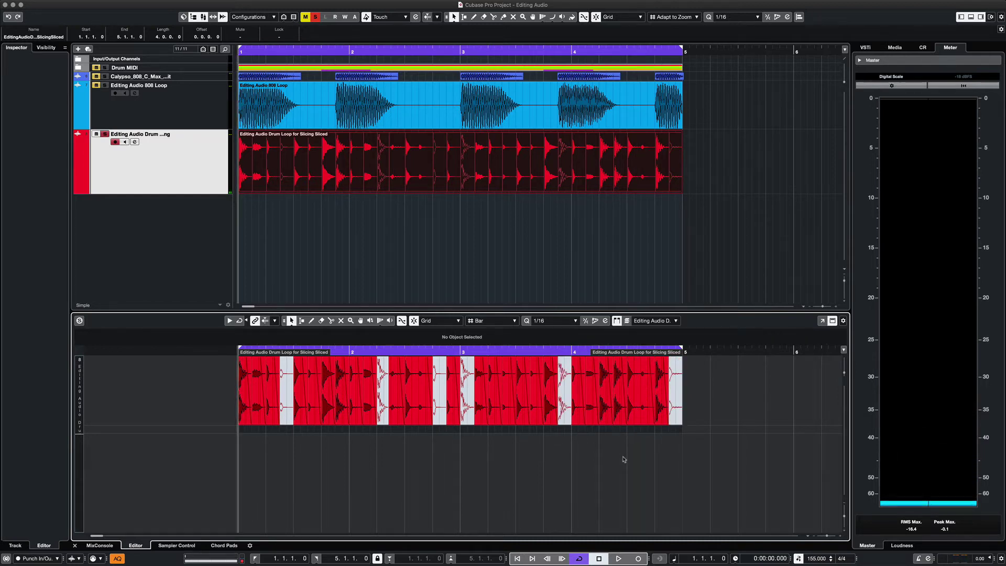
pyautogui.press('space')
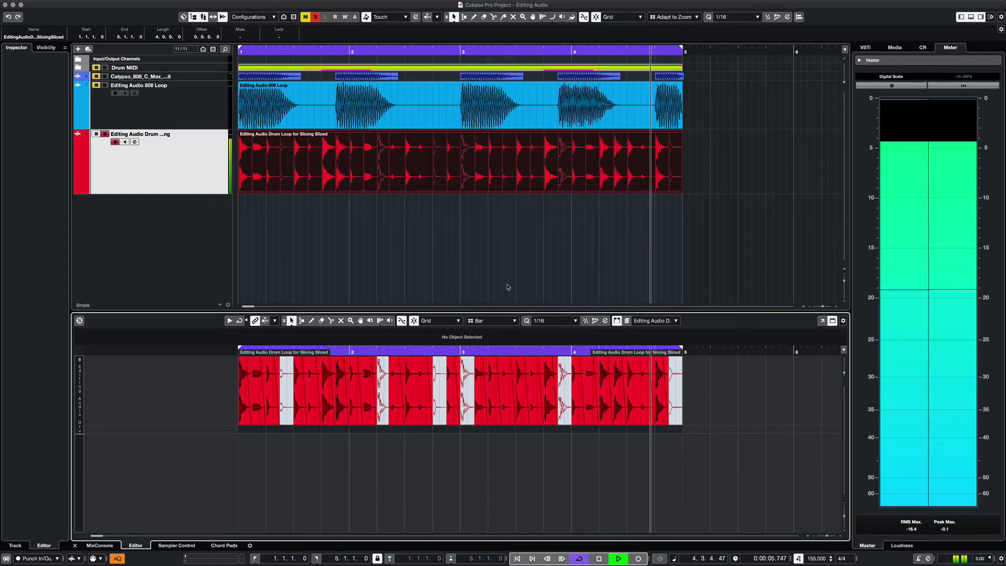
pyautogui.press('space')
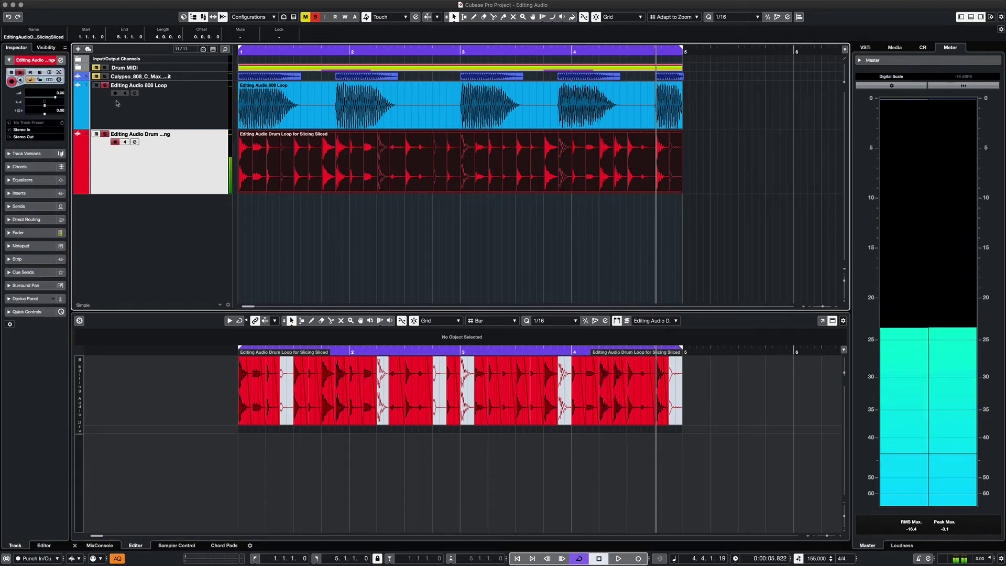
pyautogui.press('Home')
pyautogui.press('space')
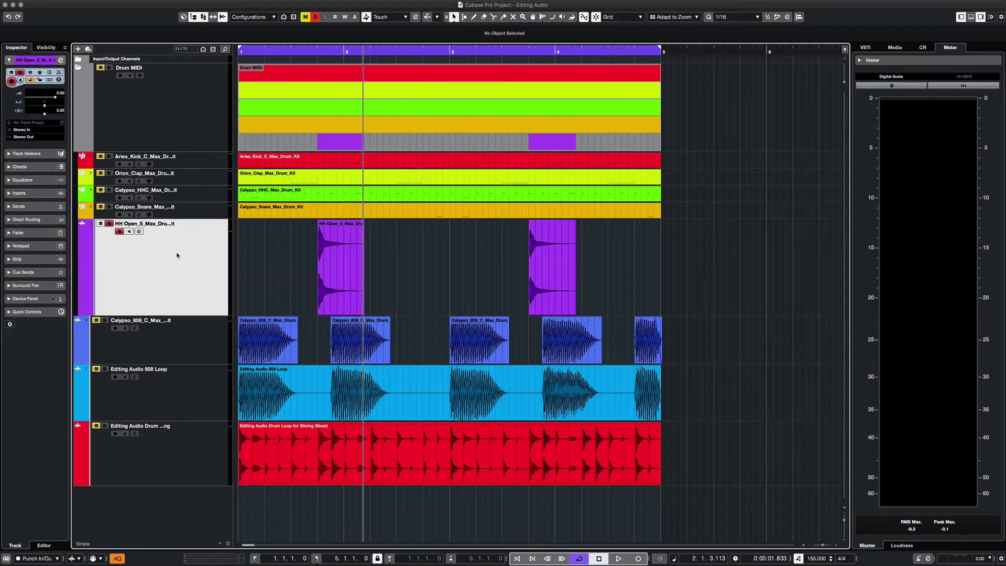
# Step: Audition around bars 2–3, then reverse the second HH Open clip with Audio > Processes > Reverse
pyautogui.click(309, 52)
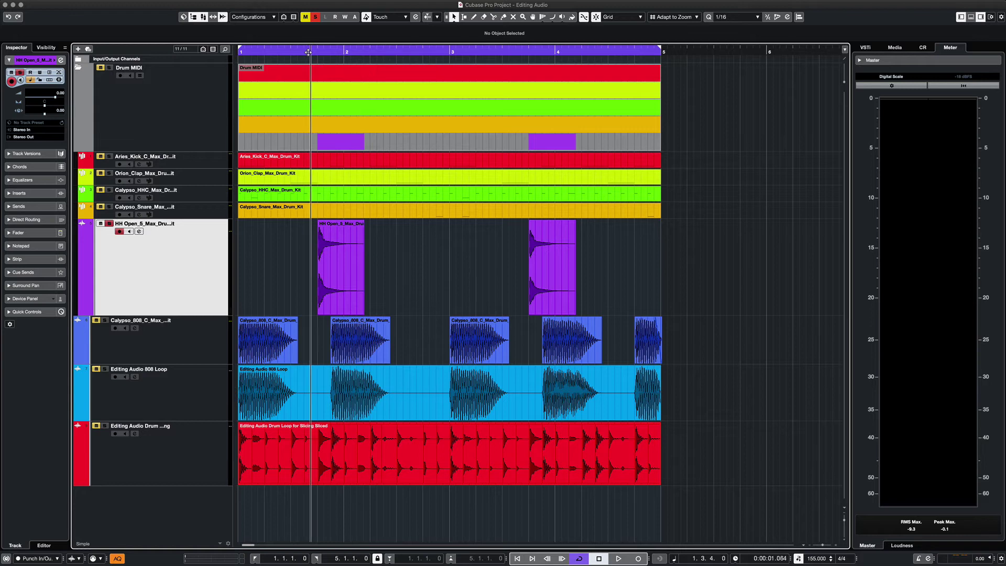
pyautogui.press('space')
pyautogui.press('space')
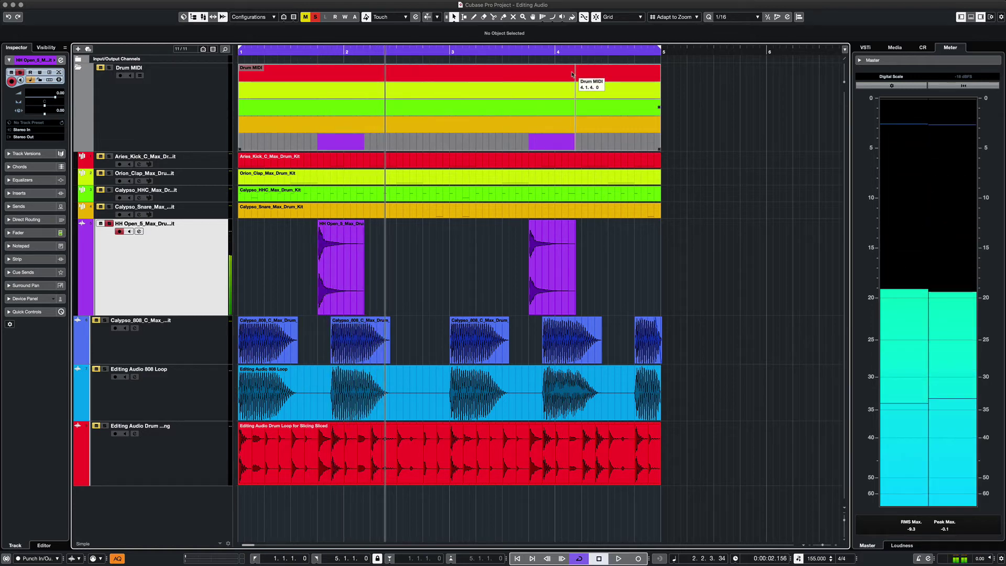
pyautogui.click(526, 50)
pyautogui.press('space')
pyautogui.press('space')
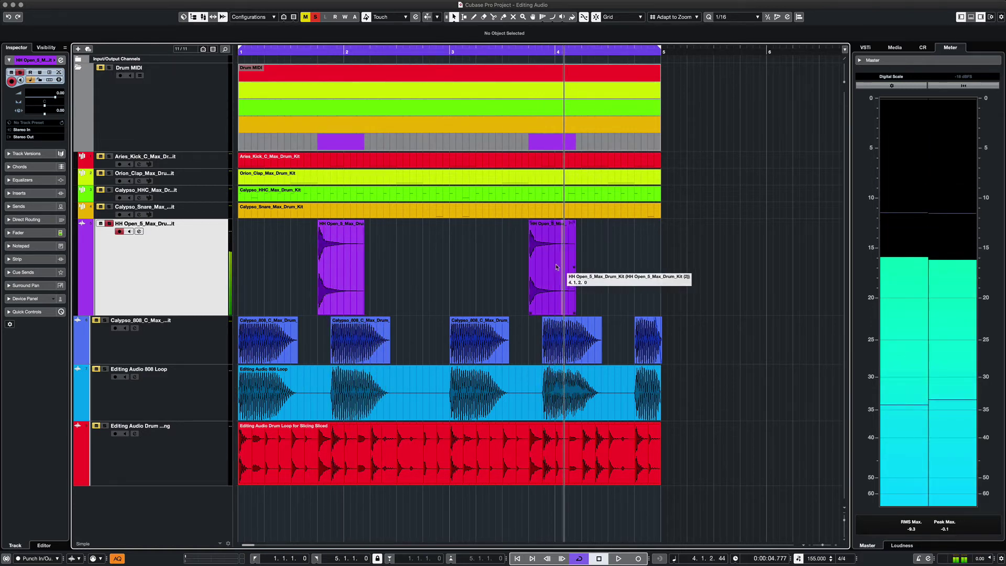
pyautogui.click(554, 261)
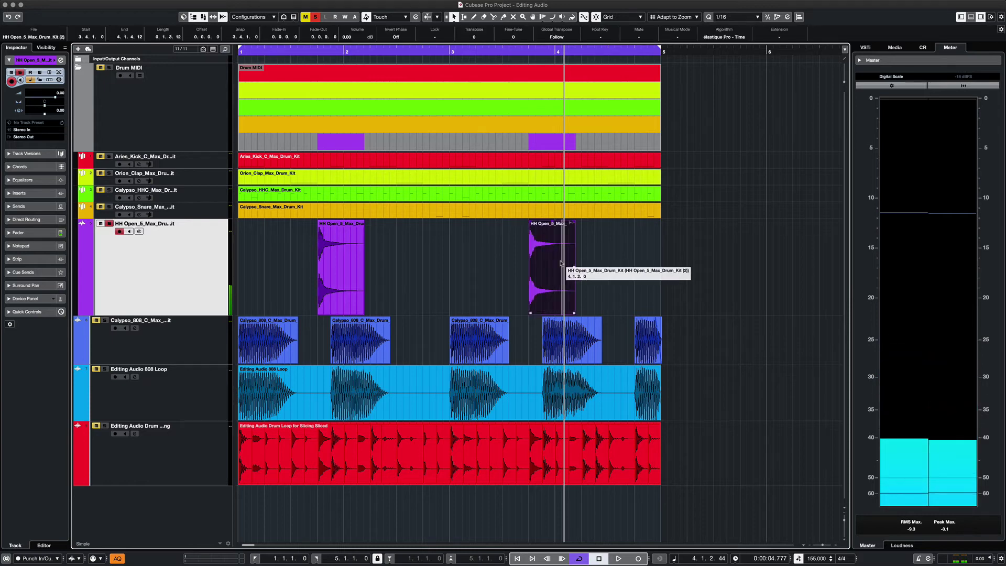
pyautogui.click(115, 1)
pyautogui.moveTo(220, 48)
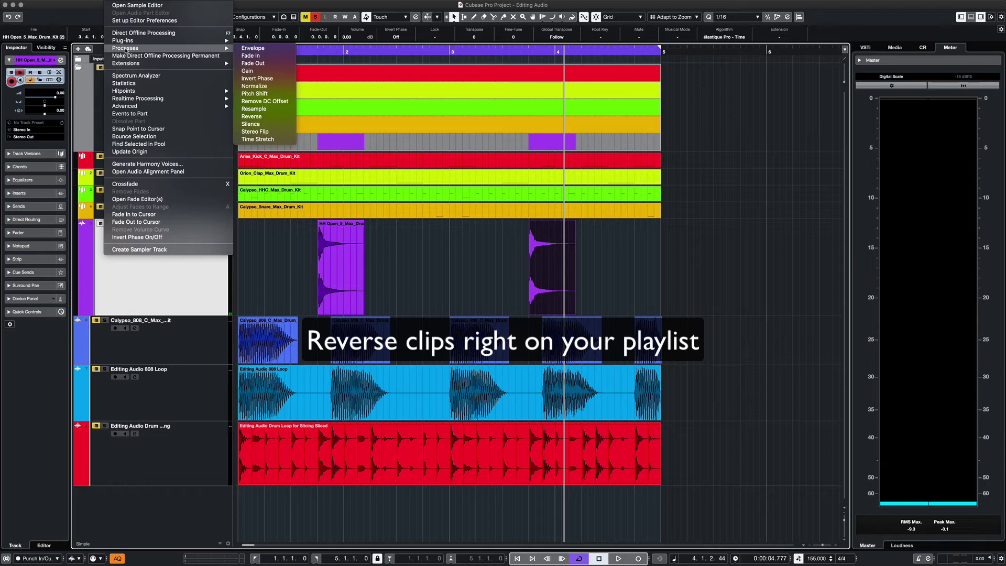
pyautogui.click(251, 117)
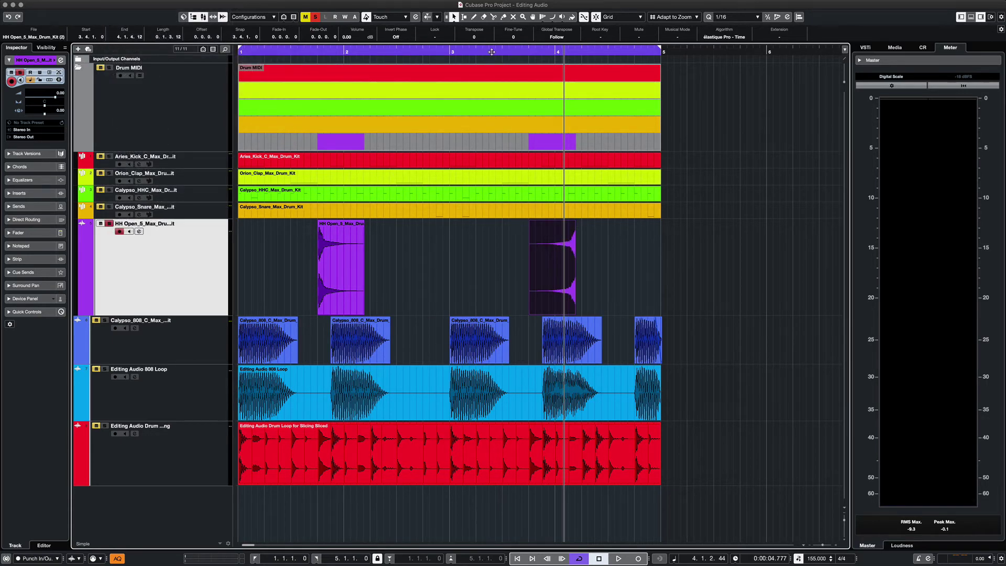
# Step: Listen to the reversed hi-hat, then apply Reverse to the clip a second time
pyautogui.press('space')
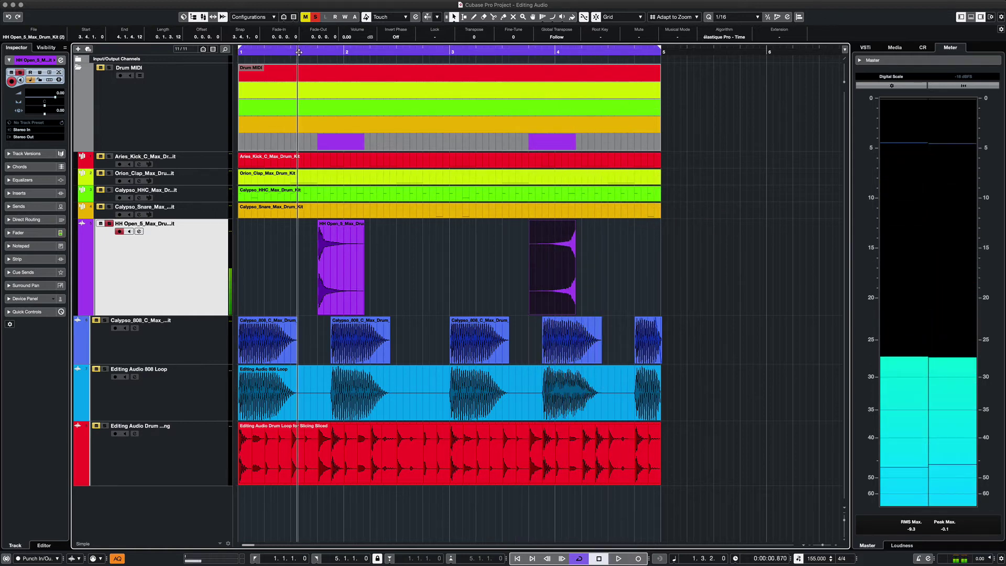
pyautogui.click(524, 52)
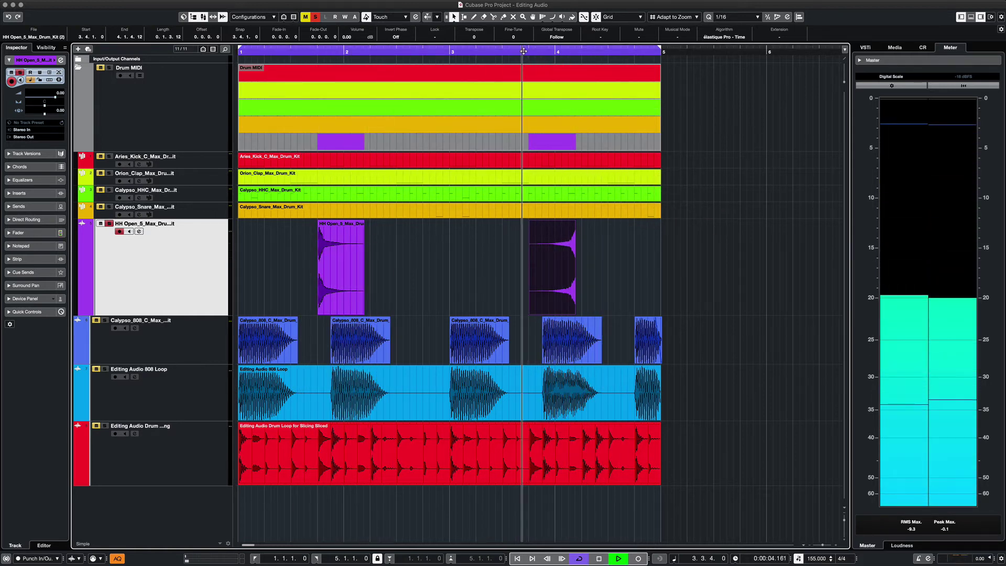
pyautogui.press('space')
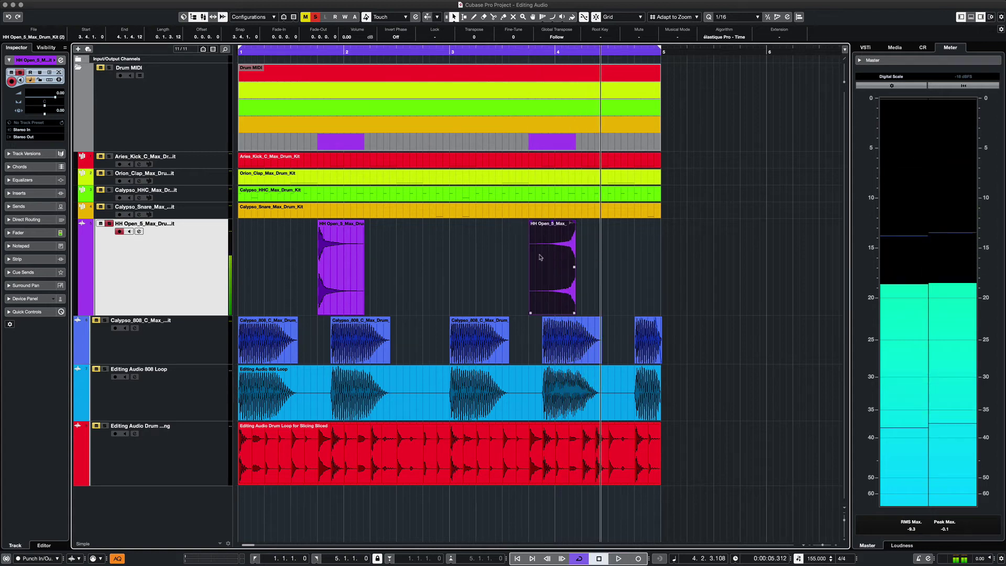
pyautogui.click(121, 2)
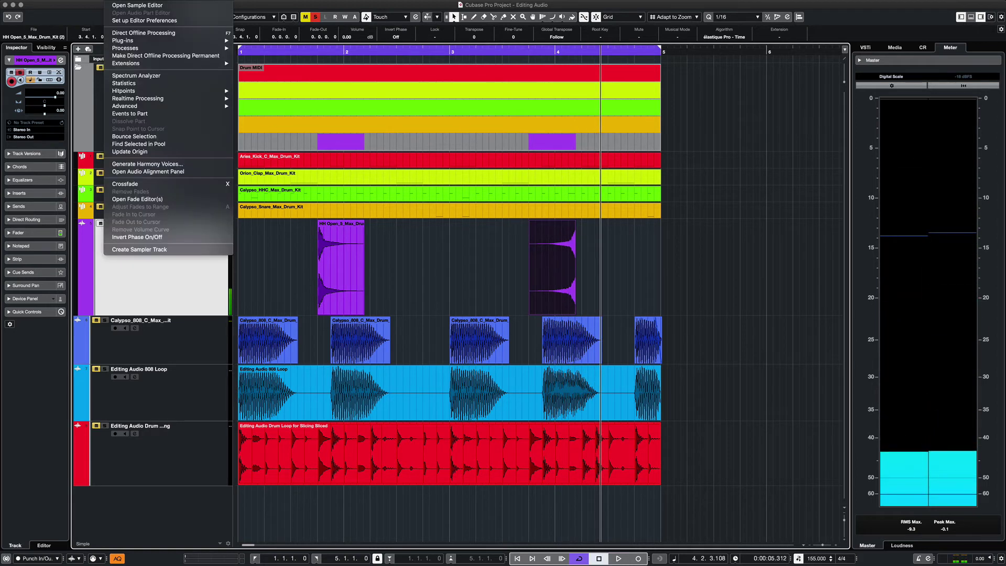
pyautogui.moveTo(173, 48)
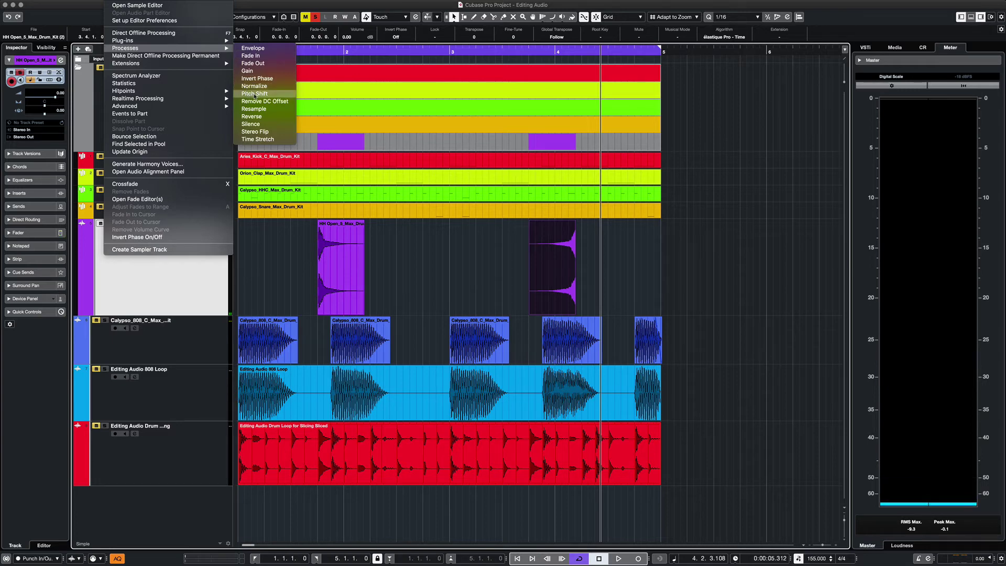
pyautogui.click(257, 118)
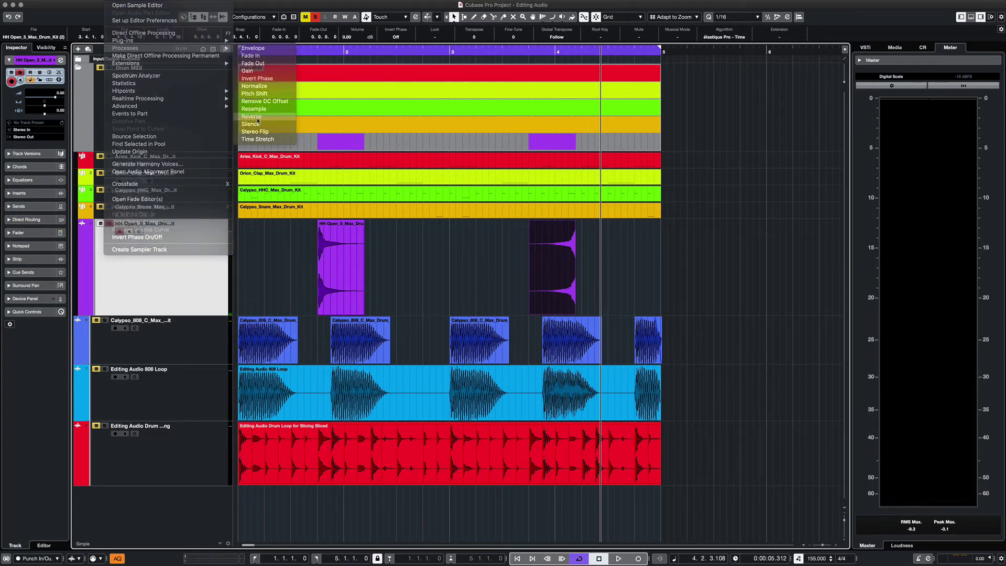
# Step: Reverse the bar-4 HH Open clip in the Sample Editor, then select SD_Melody_Plucky_130_Cm in the File Browser
pyautogui.doubleClick(545, 252)
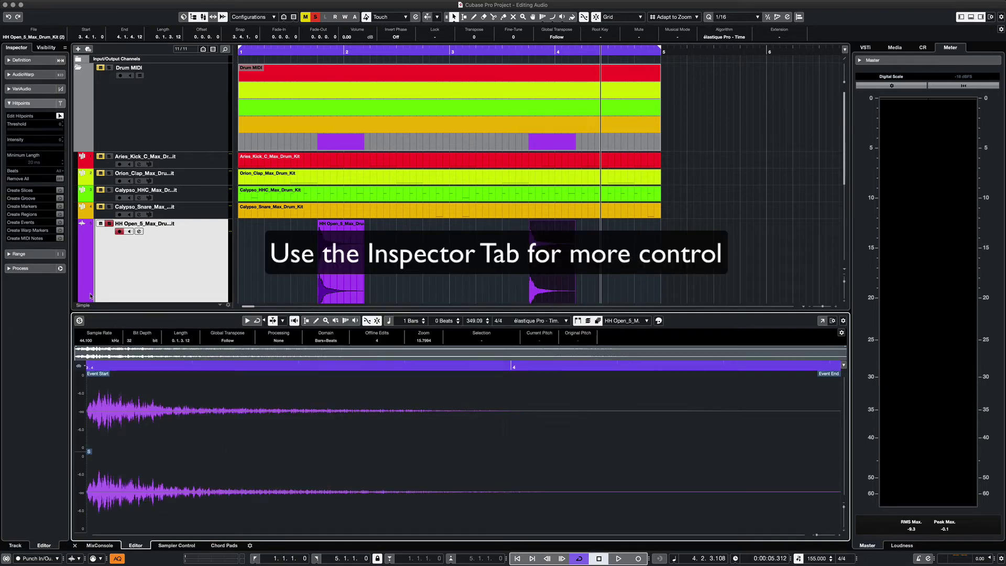
pyautogui.click(10, 104)
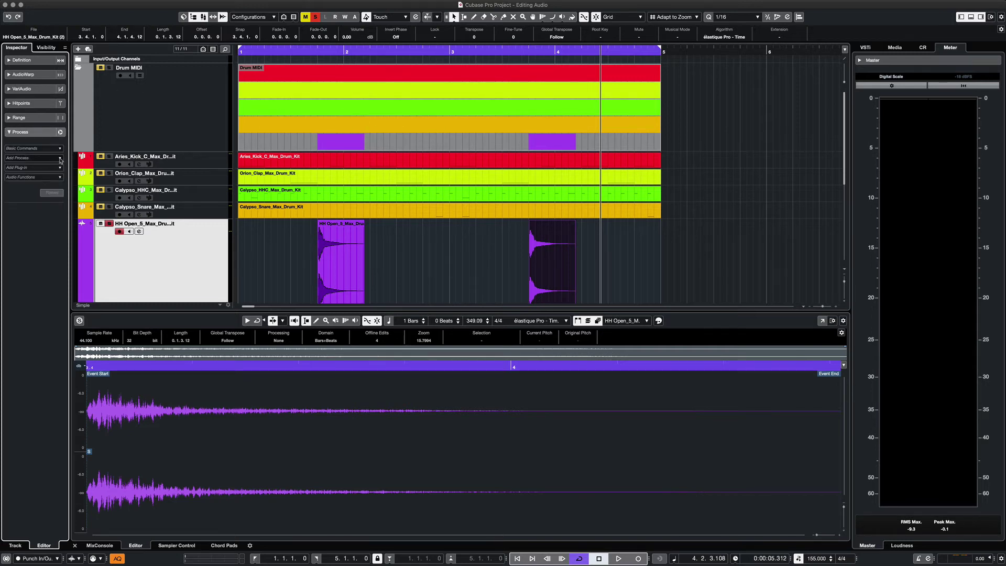
pyautogui.click(61, 149)
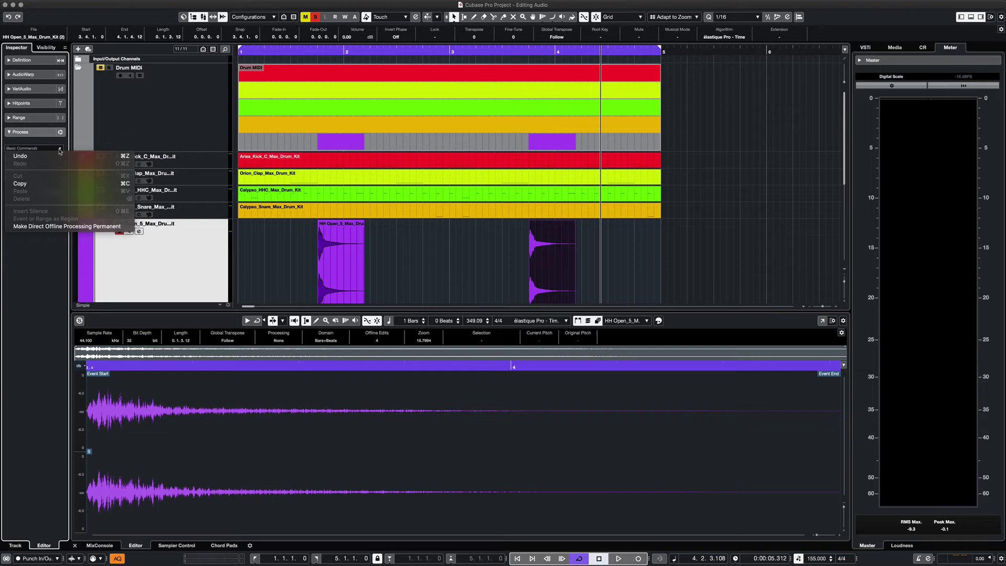
pyautogui.click(60, 150)
pyautogui.click(61, 159)
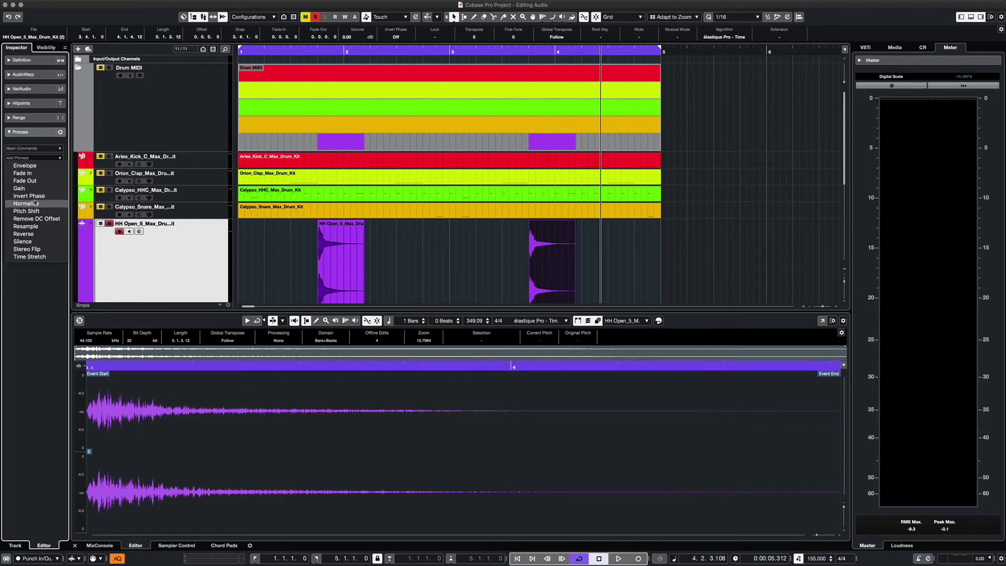
pyautogui.click(24, 234)
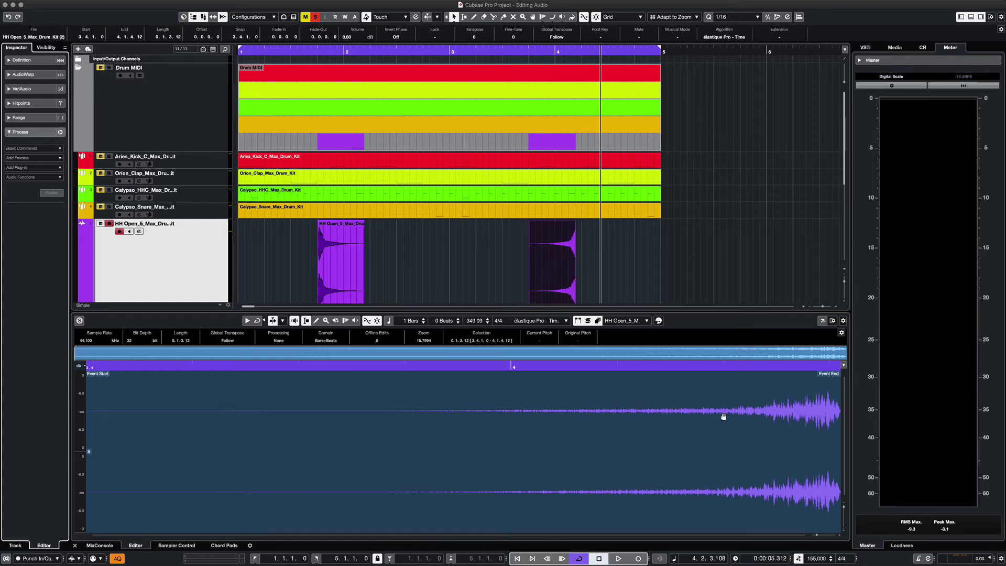
pyautogui.scroll(-4, 464, 273)
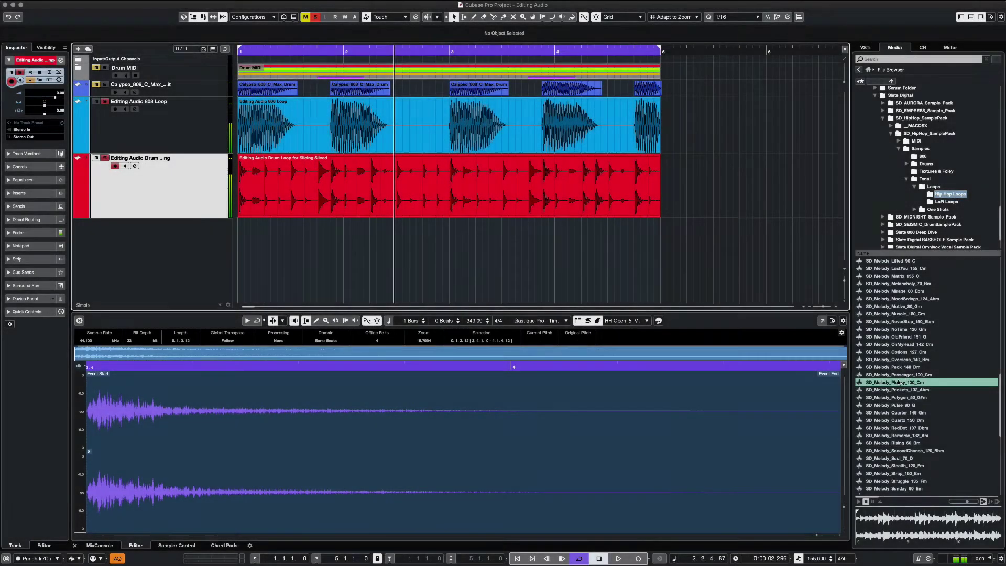
pyautogui.click(899, 382)
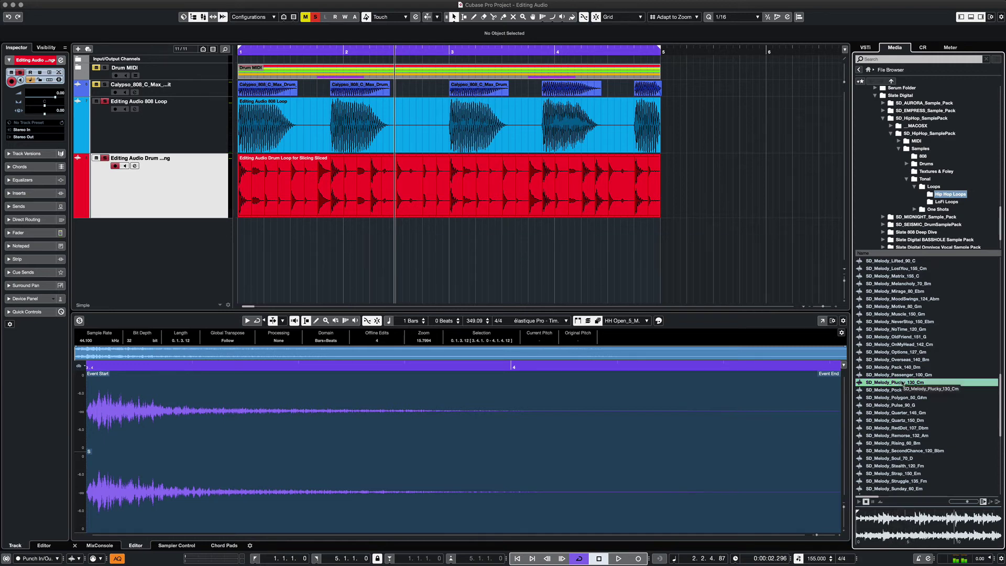
# Step: Place SD_Melody_Plucky_130_Cm at bar 1, solo it, enable Musical Mode, and play from the start
pyautogui.moveTo(420, 299); pyautogui.dragTo(240, 231)
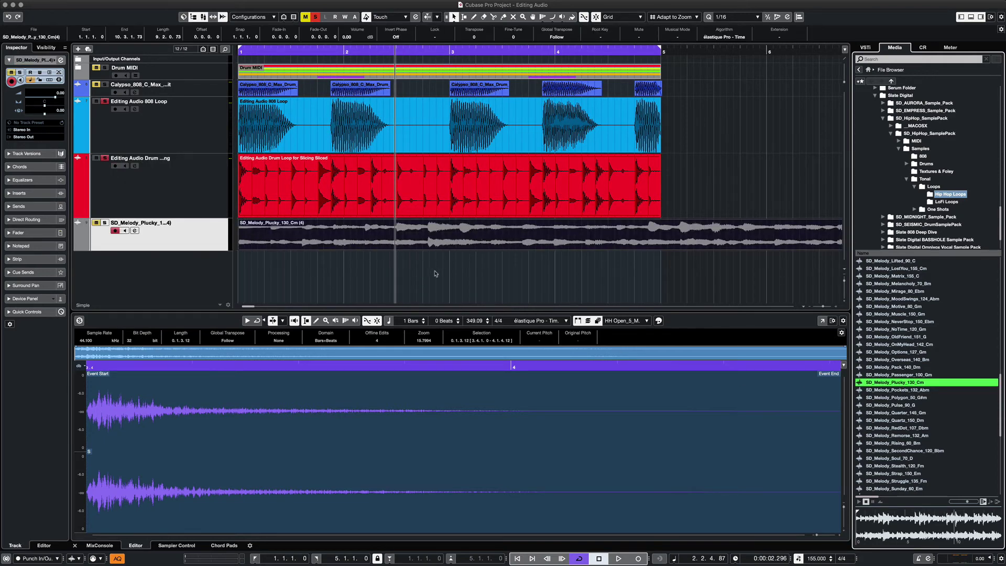
pyautogui.press('g')
pyautogui.press('g')
pyautogui.press('g')
pyautogui.press('g')
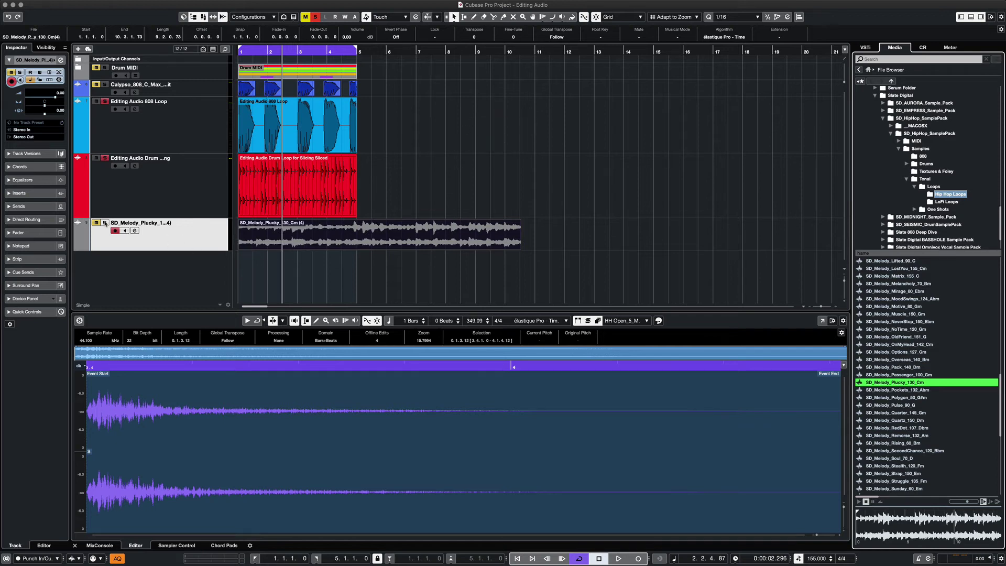
pyautogui.click(105, 223)
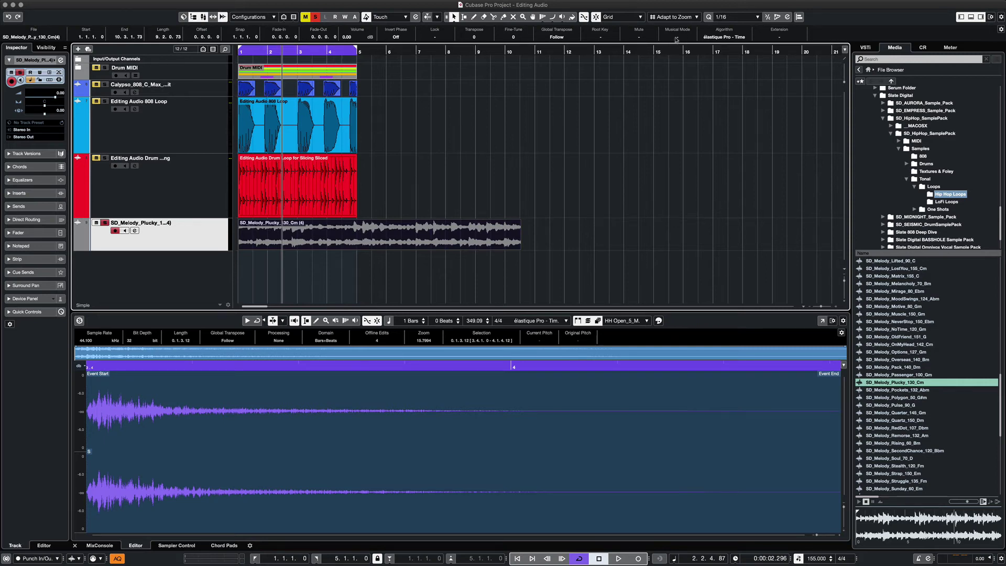
pyautogui.click(676, 37)
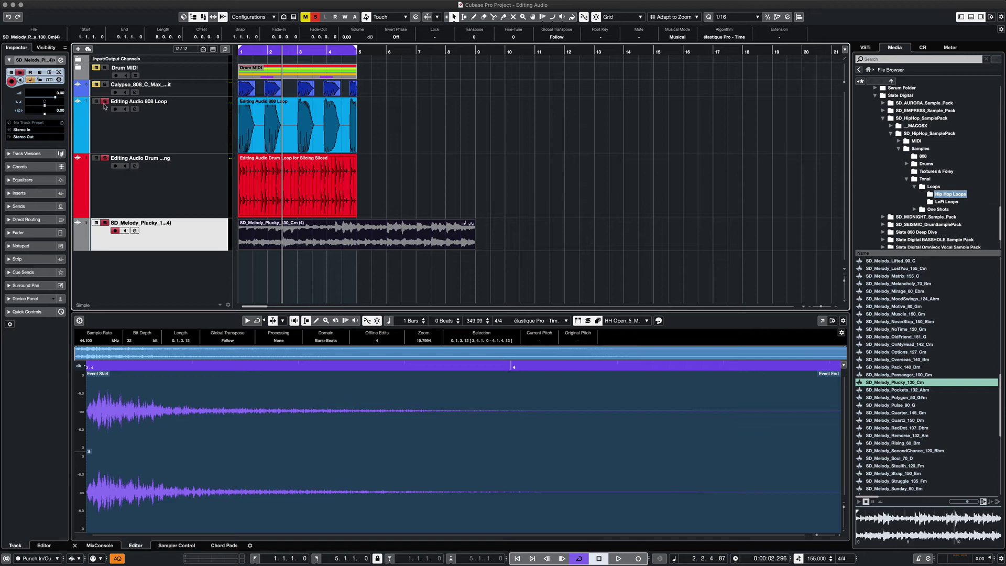
pyautogui.press('KP_Decimal')
pyautogui.press('space')
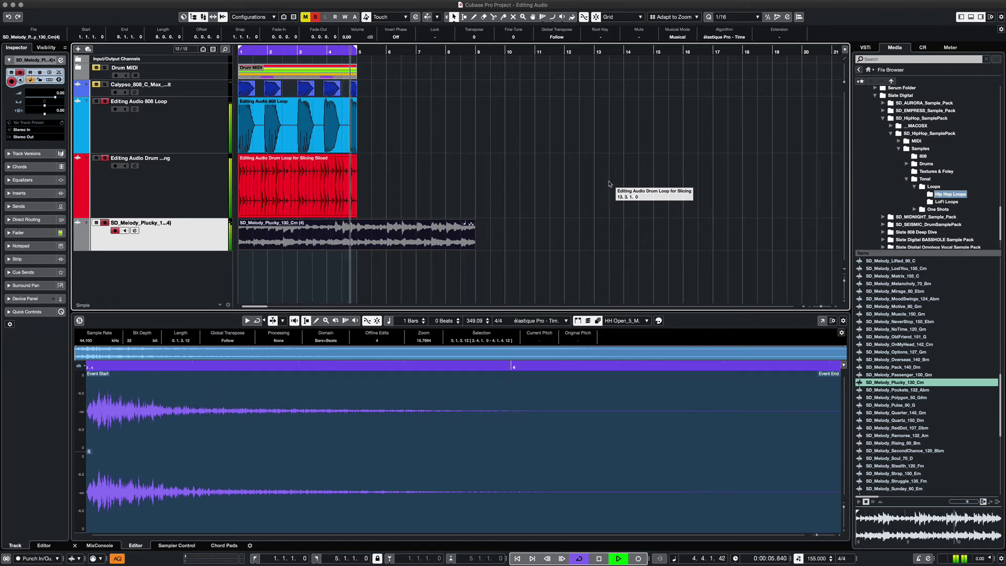
# Step: Duplicate the 808 and drum loop events with Ctrl+D so they repeat after themselves
pyautogui.press('space')
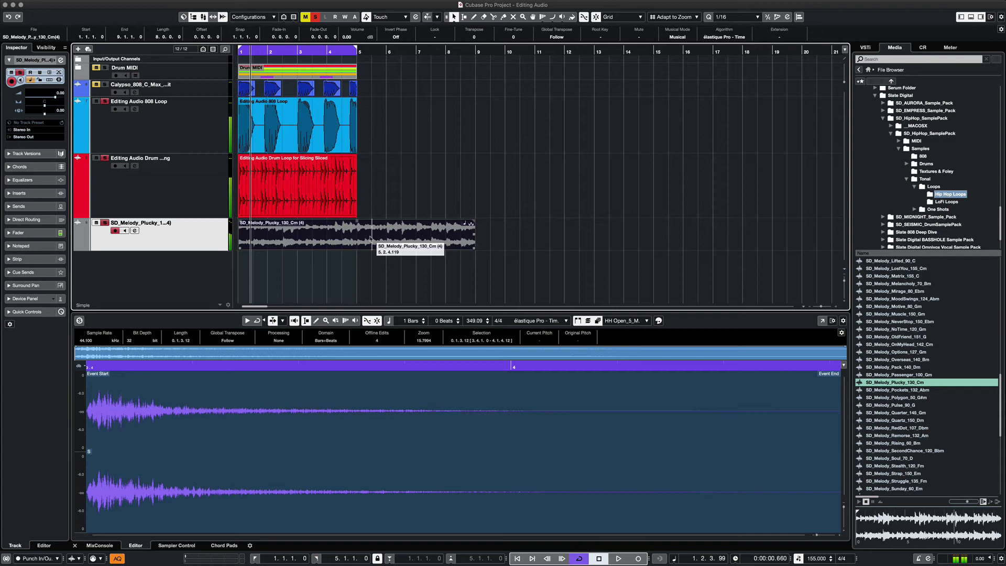
pyautogui.click(428, 125)
pyautogui.moveTo(329, 138); pyautogui.dragTo(312, 190)
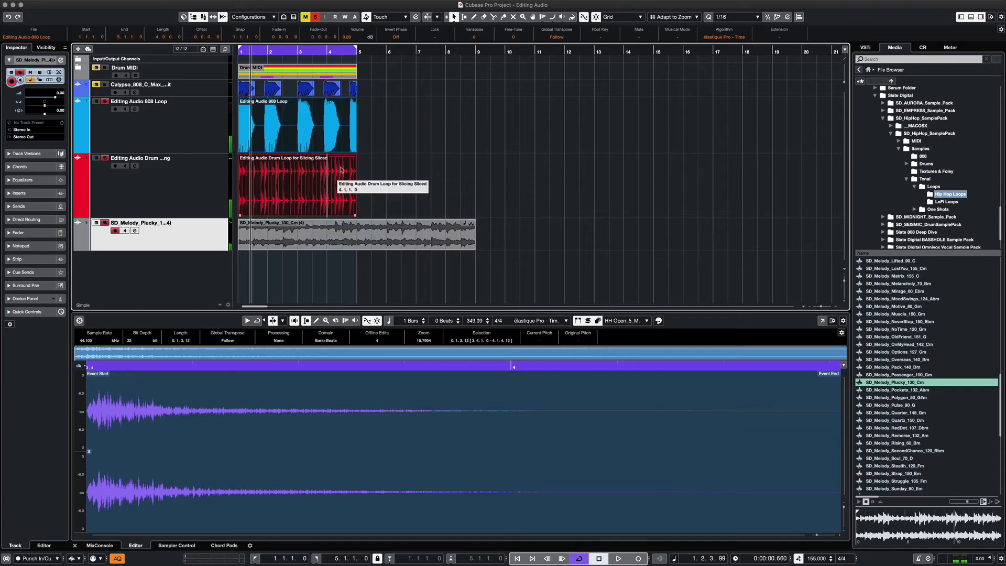
pyautogui.hotkey('ctrl', 'd')
pyautogui.click(498, 126)
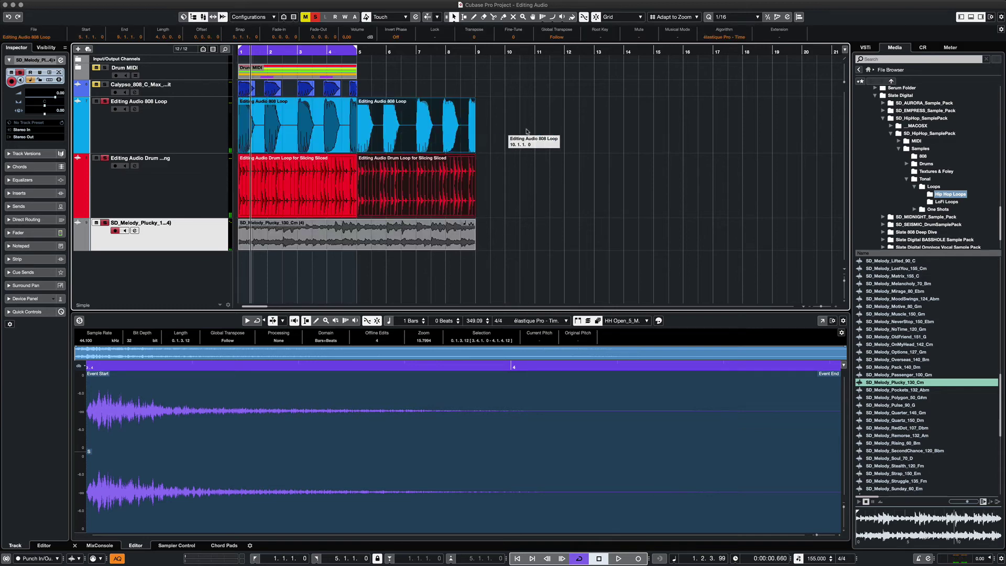
# Step: Move the right locator to bar 9 and play the eight-bar loop range
pyautogui.moveTo(356, 49); pyautogui.dragTo(474, 60)
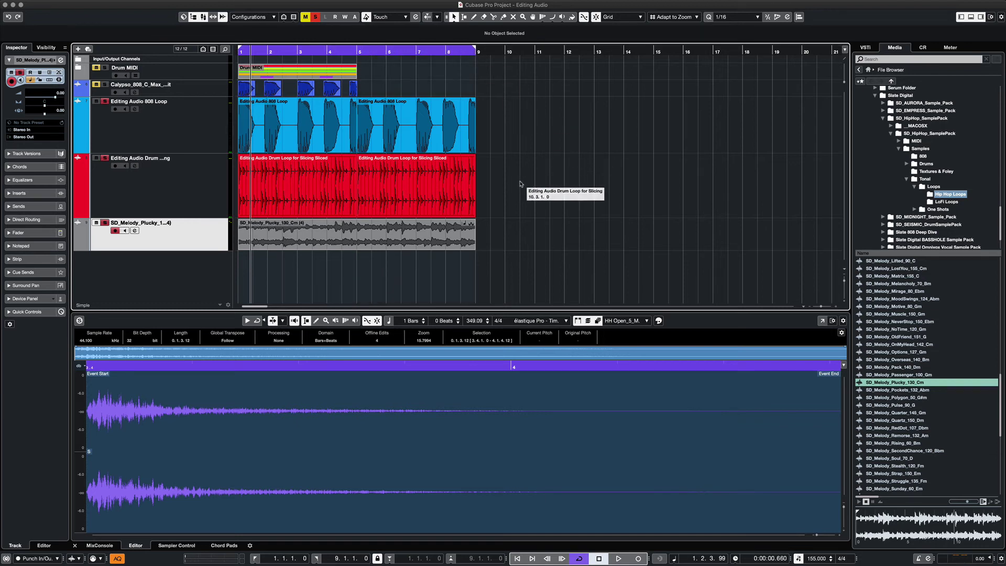
pyautogui.press('space')
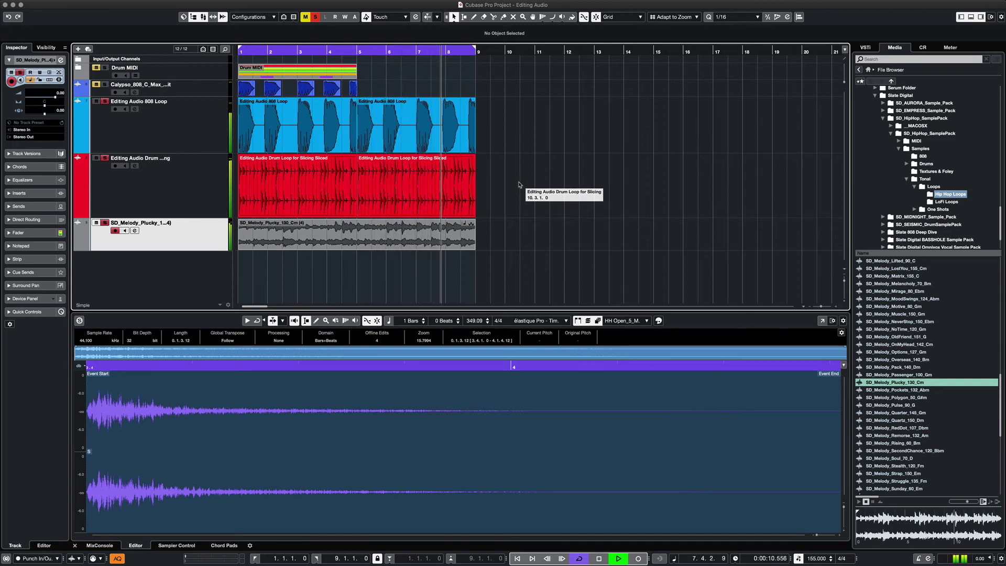
pyautogui.press('space')
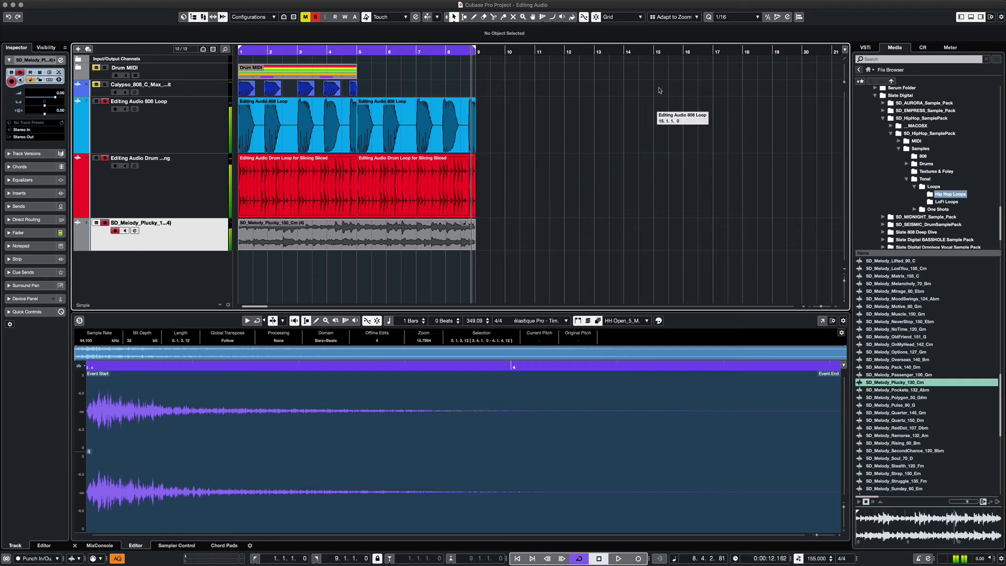
pyautogui.click(415, 231)
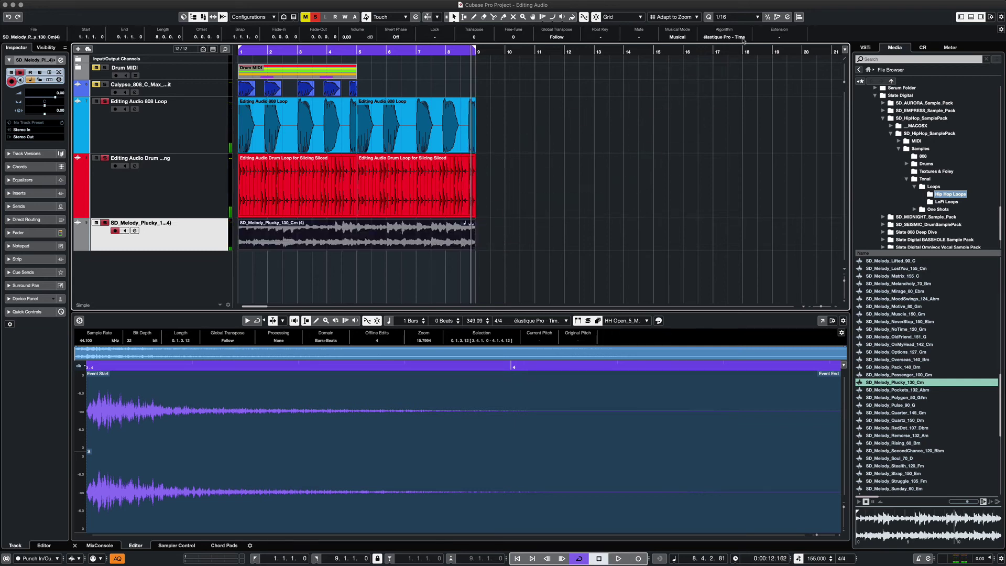
# Step: Set the melody clip's algorithm to élastique Pro - Pitch and play the arrangement
pyautogui.click(743, 38)
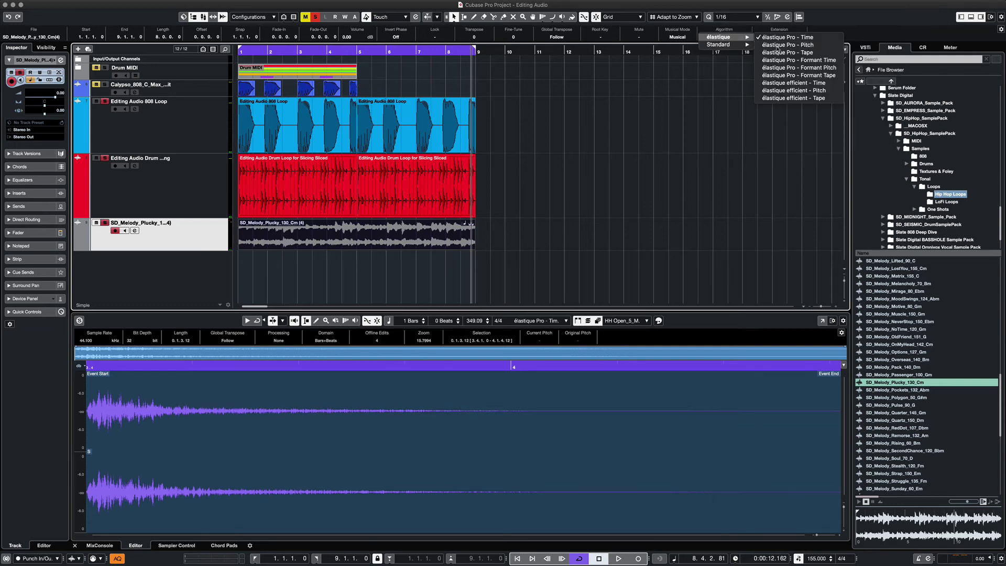
pyautogui.click(776, 45)
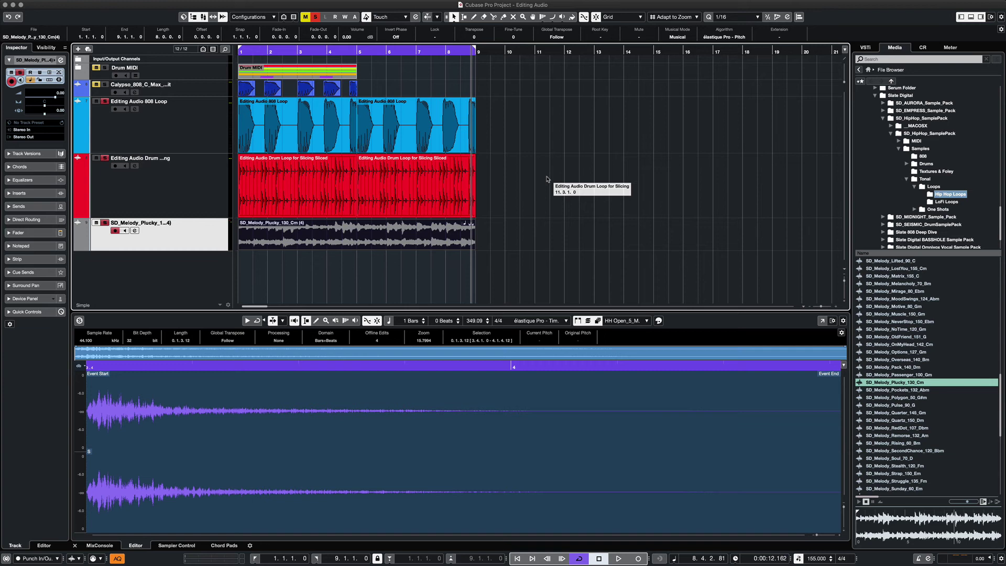
pyautogui.press('space')
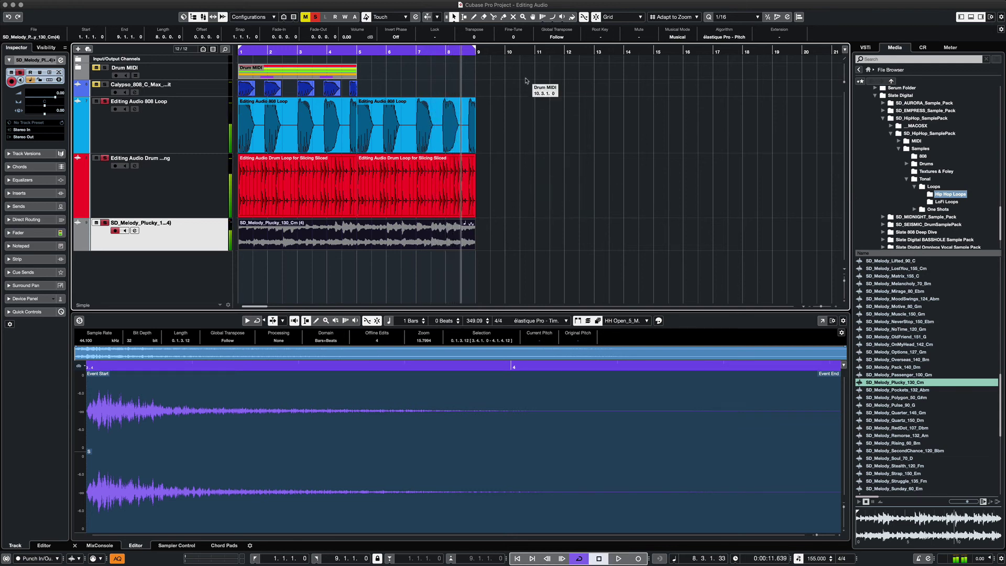
# Step: Switch sizing to Sizing Applies Time Stretch and test it, keeping the melody clip ending at bar 9
pyautogui.click(455, 18)
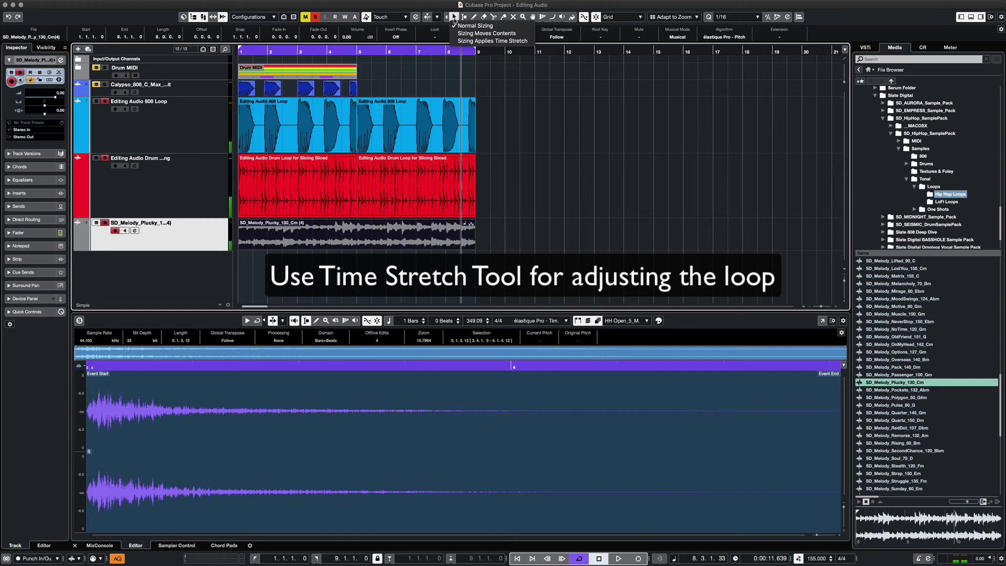
pyautogui.click(493, 41)
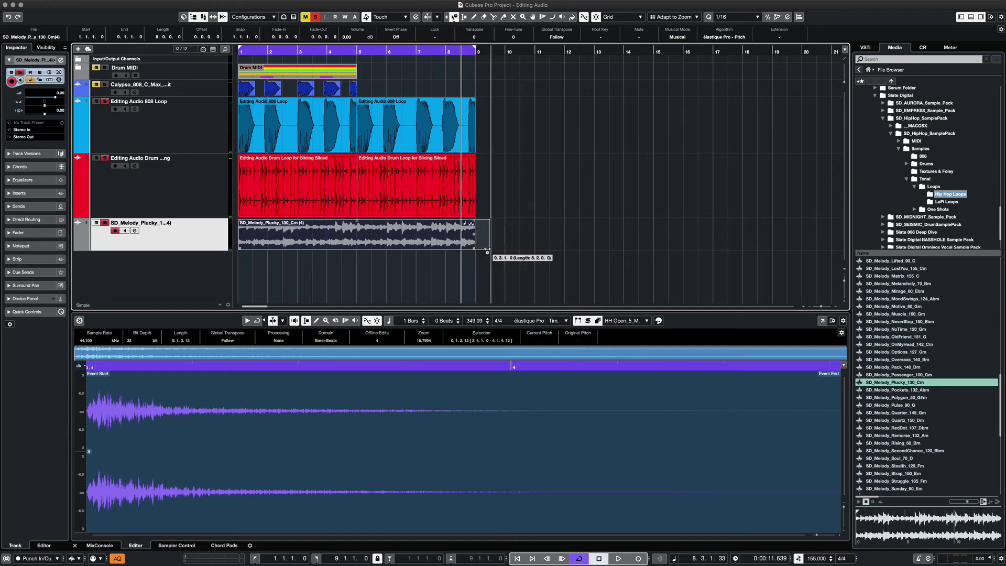
pyautogui.moveTo(475, 250)
pyautogui.mouseDown()
pyautogui.moveTo(492, 251)
pyautogui.moveTo(460, 251)
pyautogui.moveTo(472, 252)
pyautogui.mouseUp()
pyautogui.click(534, 231)
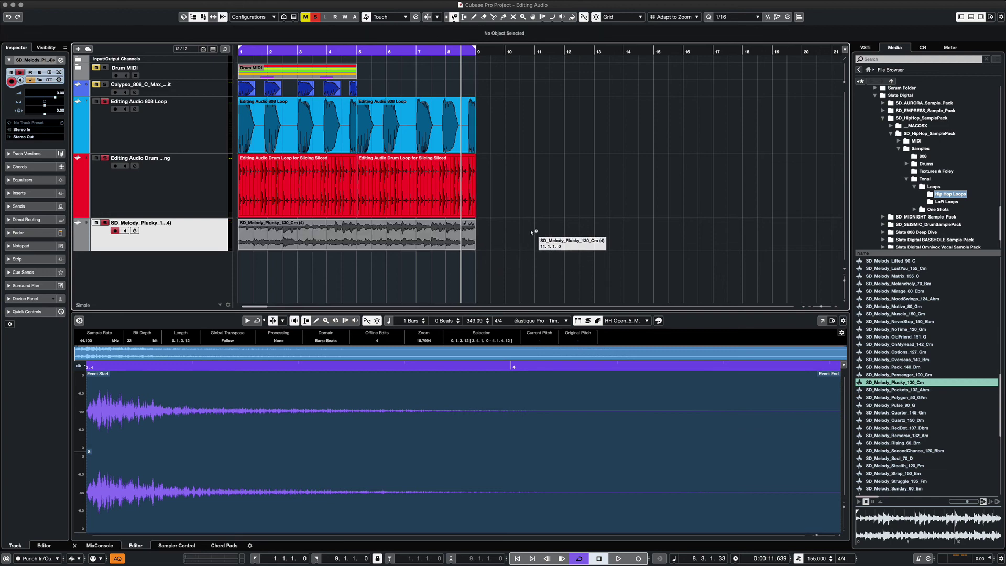
pyautogui.click(455, 20)
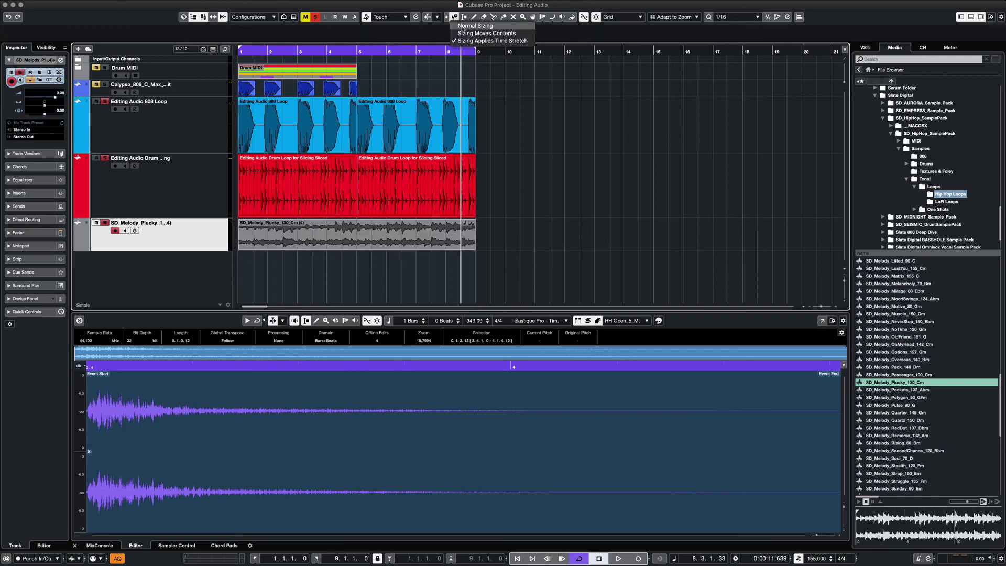
pyautogui.click(463, 26)
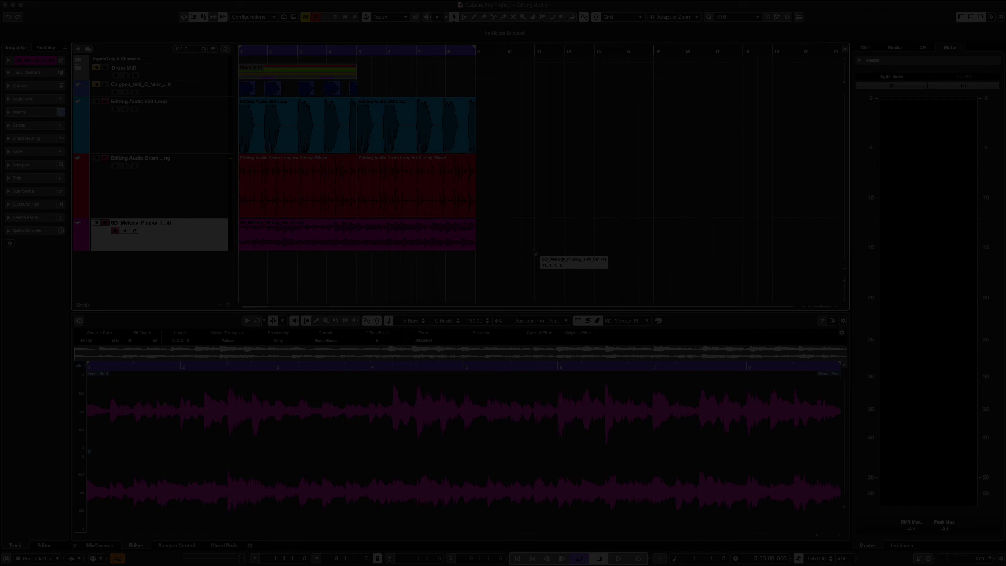